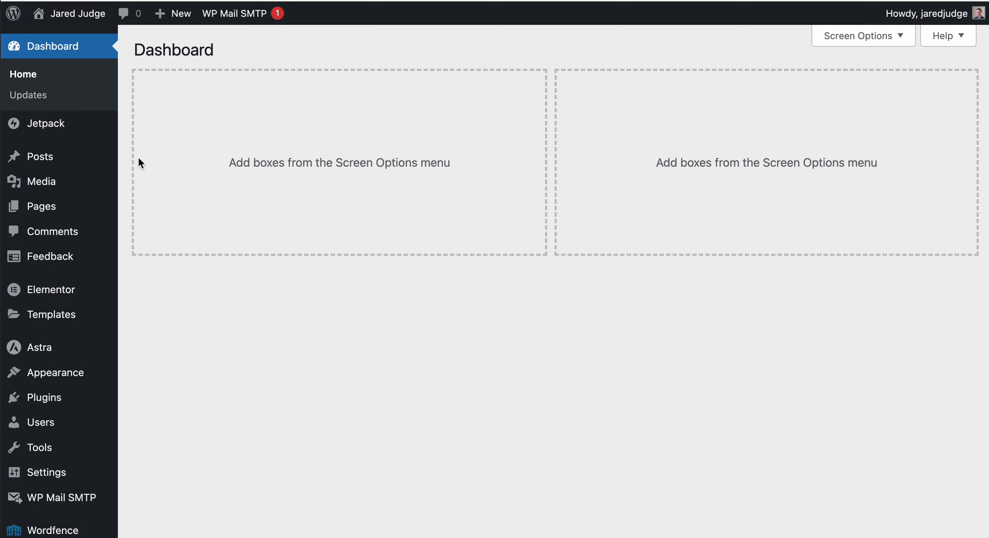
Step: Open the Contact page for editing with Elementor from the list of all pages
mouse_move(21, 209)
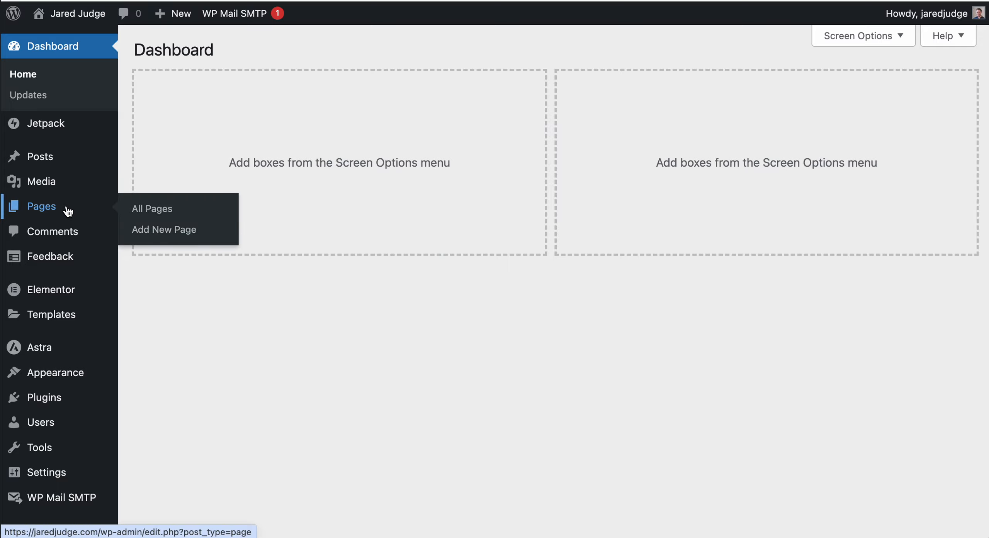
click(141, 218)
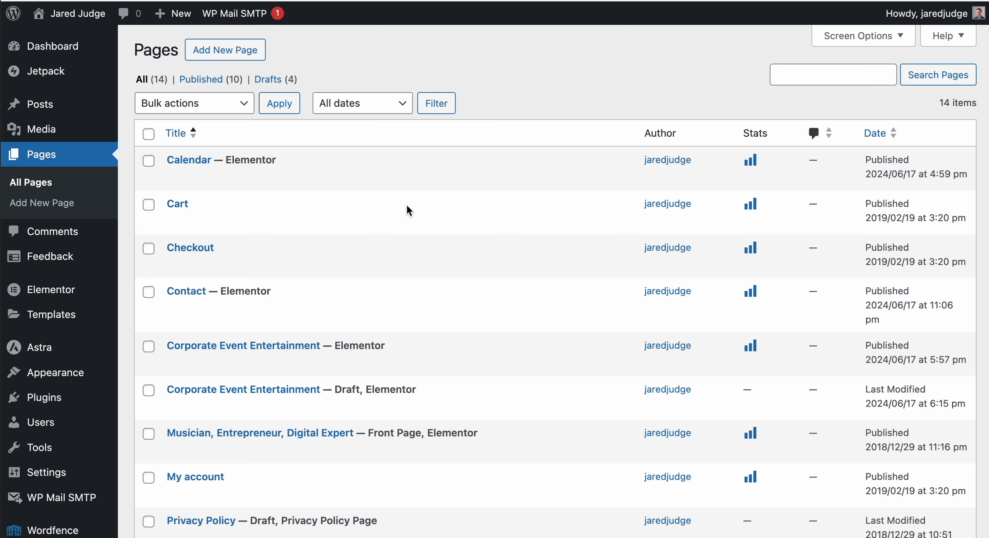
mouse_move(424, 309)
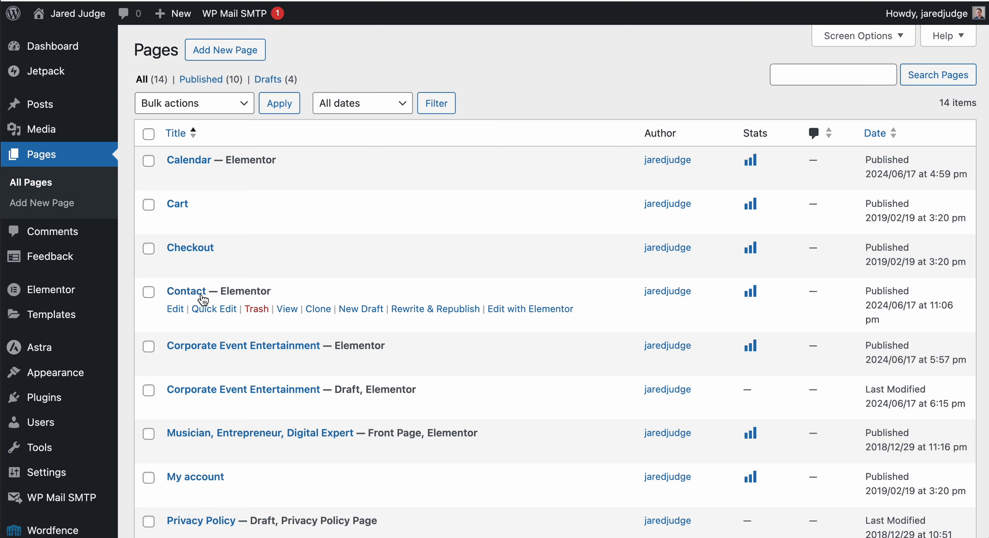
drag(162, 291, 221, 292)
click(273, 300)
drag(579, 316, 490, 311)
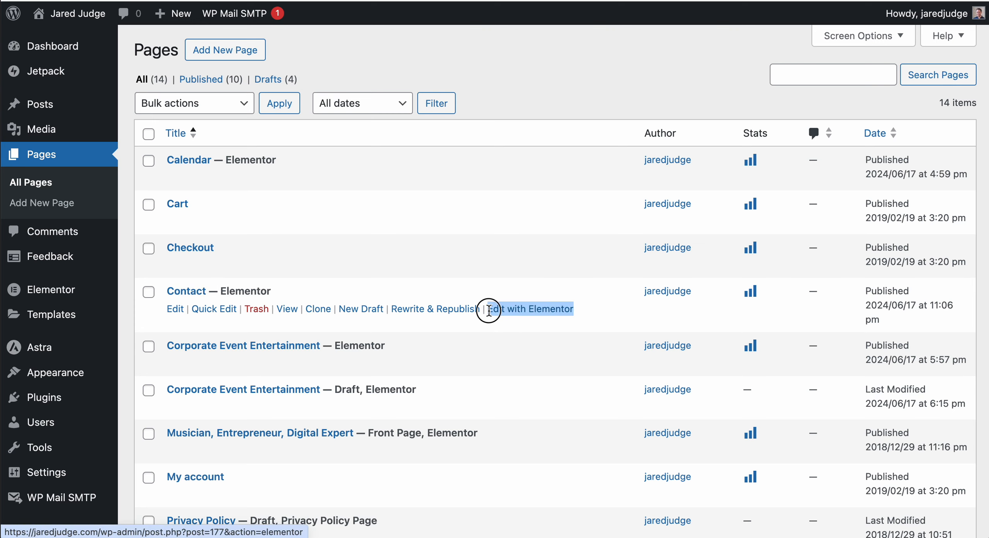
click(597, 315)
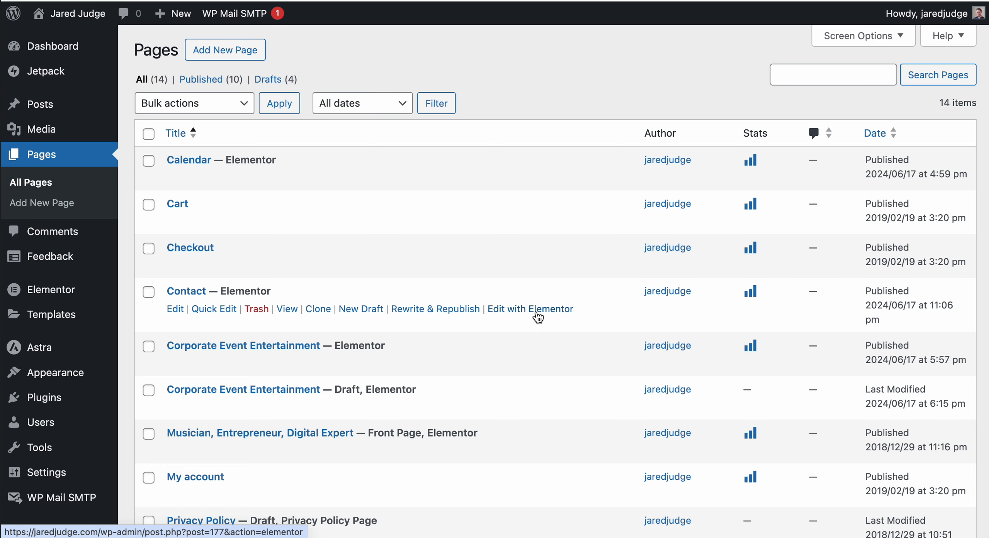
click(537, 317)
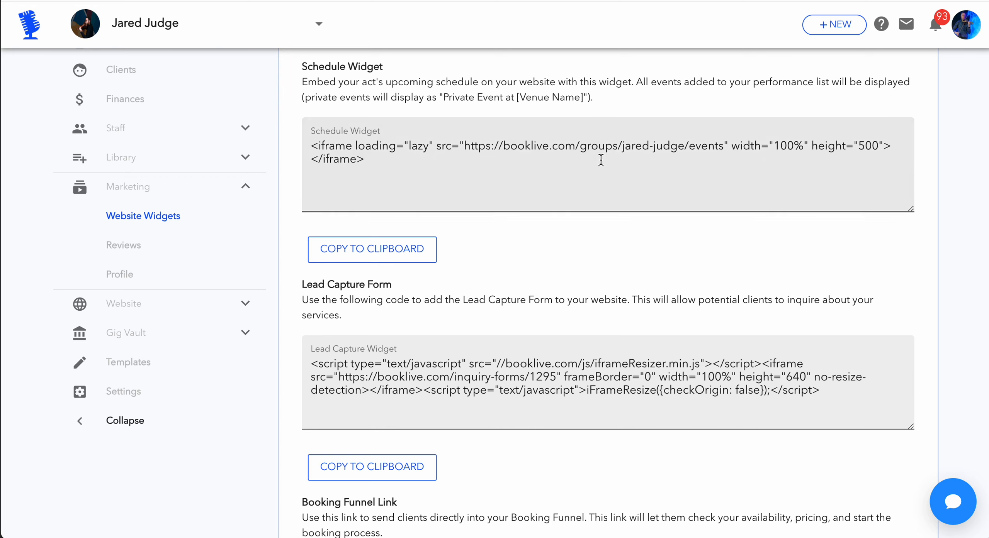
Step: Switch to BookLive's Website Widgets page and copy the full Lead Capture Form embed code
scroll(600, 159, up, 4)
scroll(600, 164, down, 1)
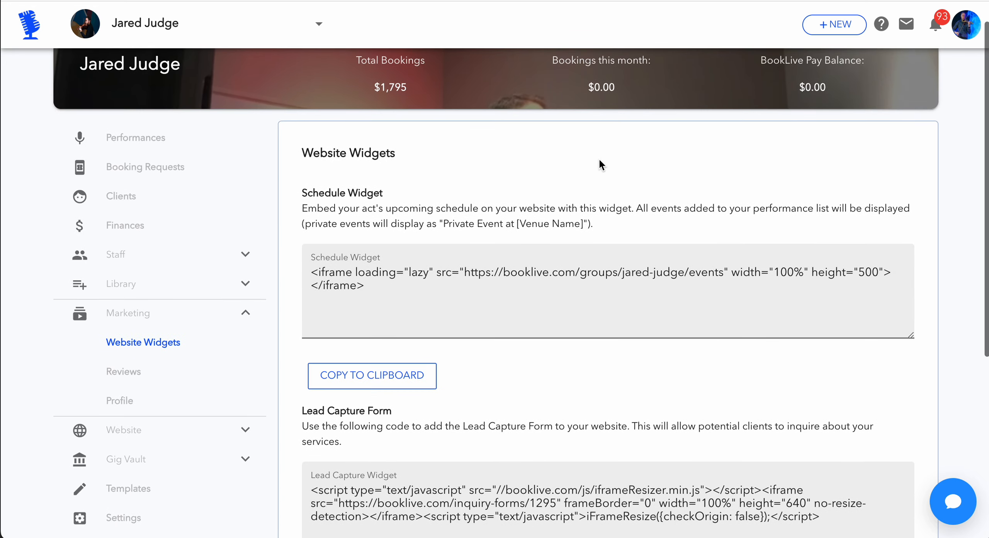
scroll(143, 210, down, 3)
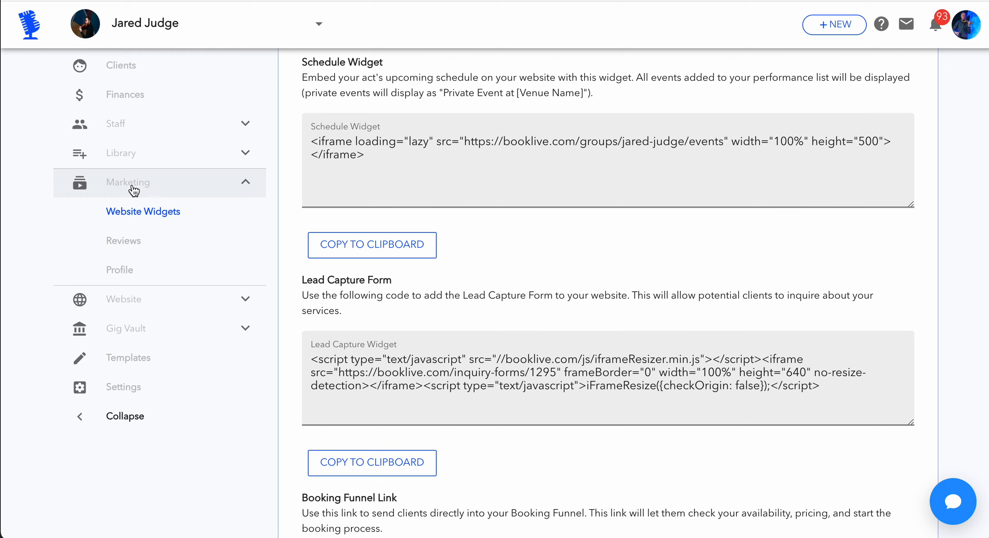
click(154, 190)
click(154, 189)
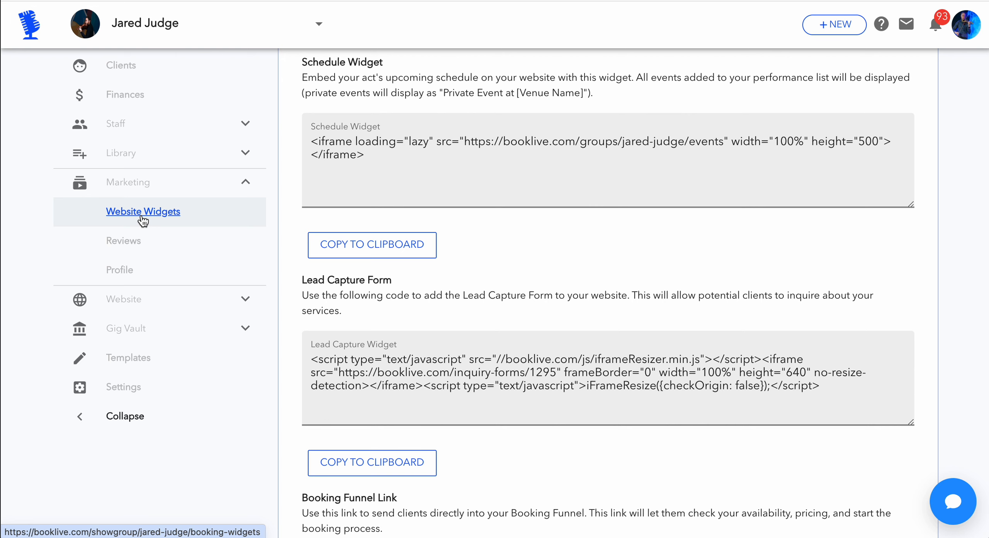
scroll(353, 202, down, 2)
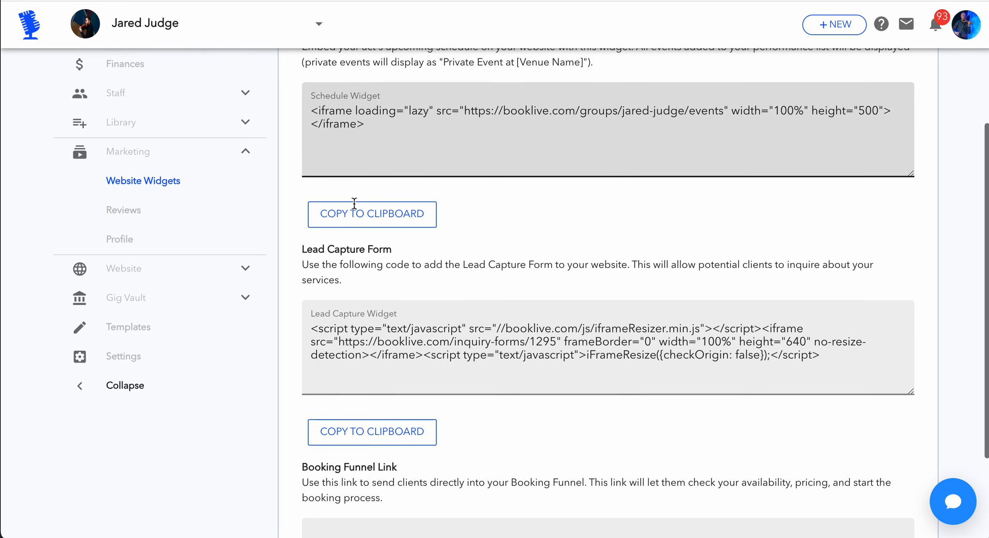
scroll(353, 203, down, 5)
drag(307, 141, 420, 148)
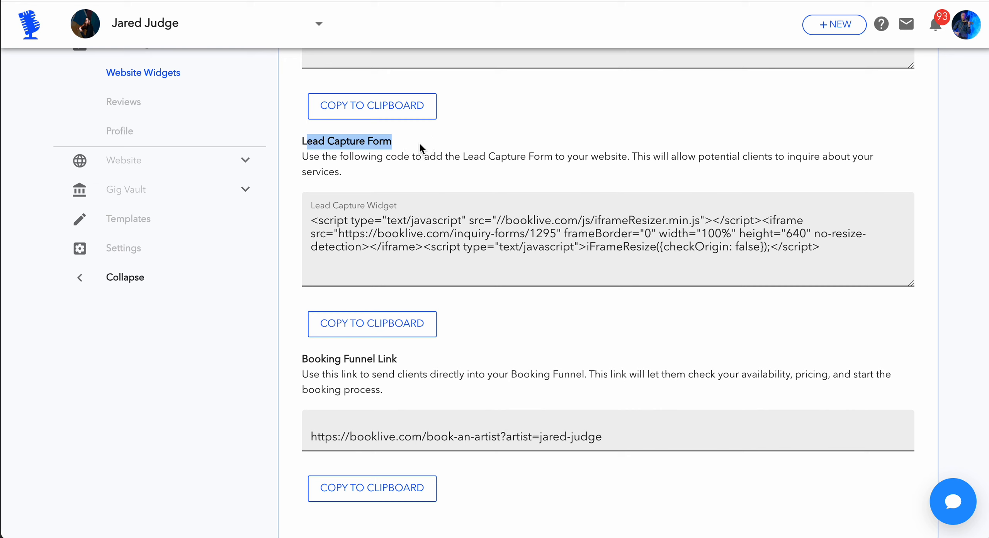
click(834, 250)
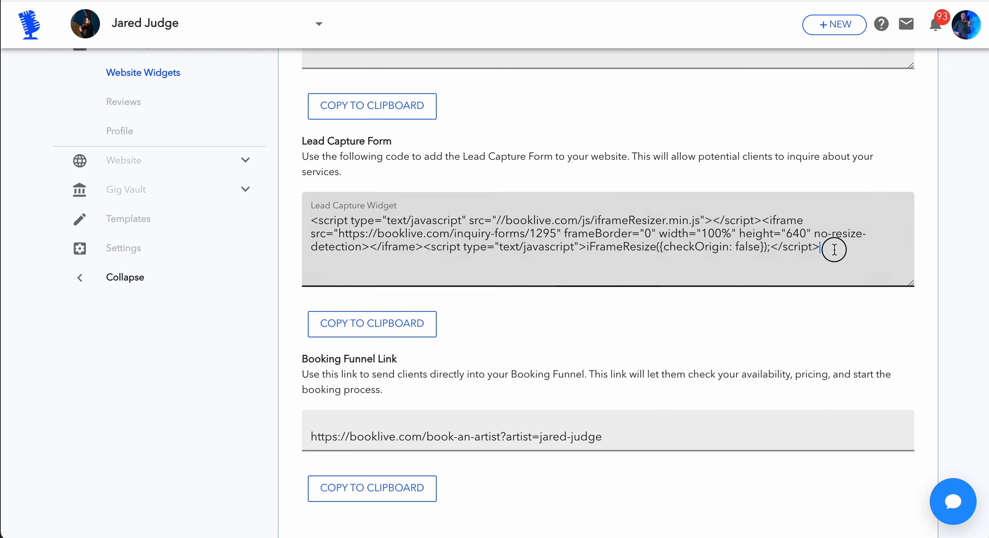
drag(835, 250, 310, 220)
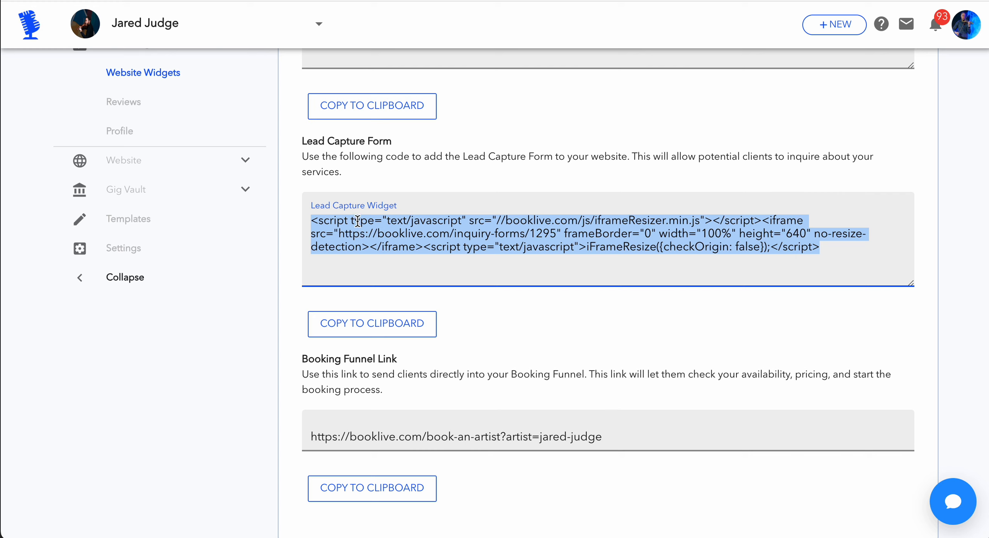
click(353, 322)
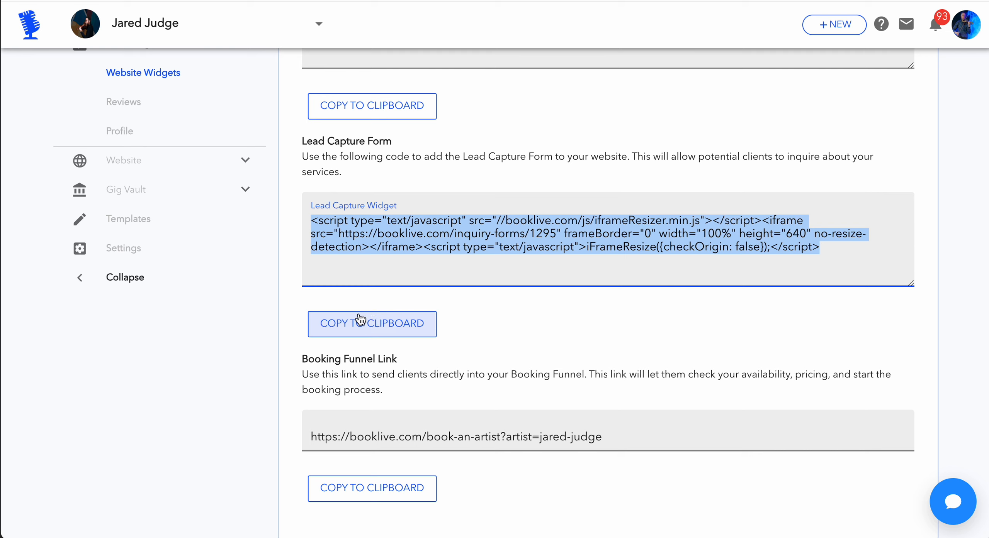
right_click(412, 239)
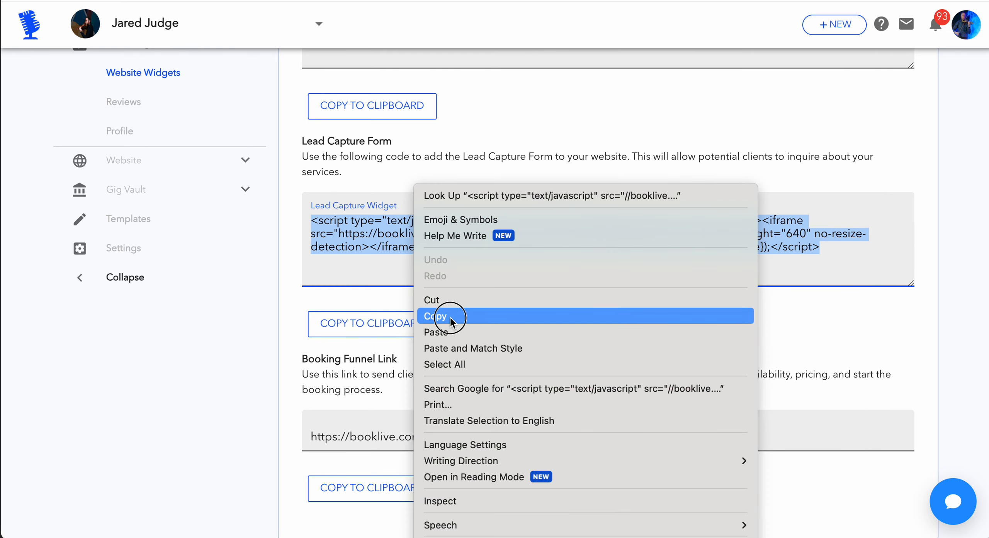
click(435, 316)
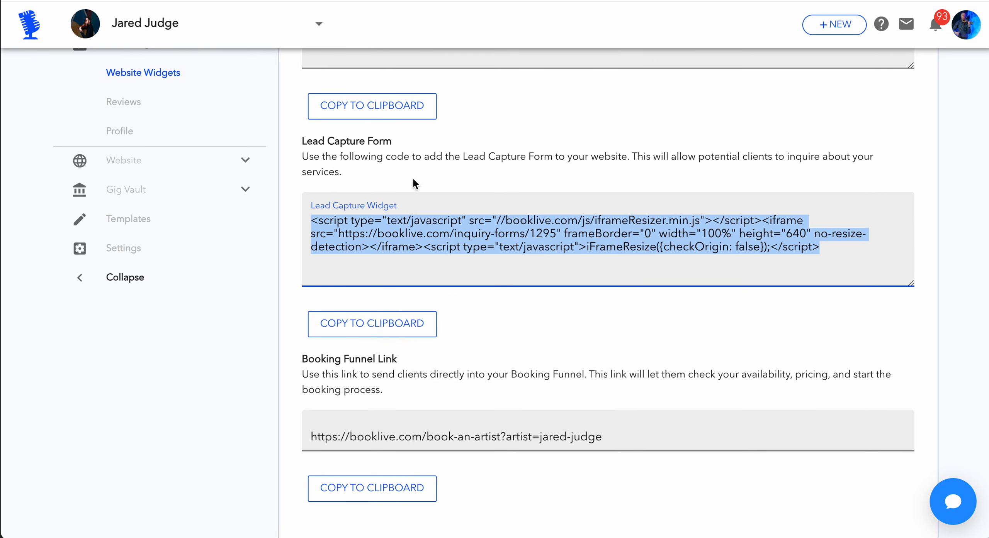
Step: Switch back to the Elementor editor and add a Container to the empty Contact page
click(108, 1)
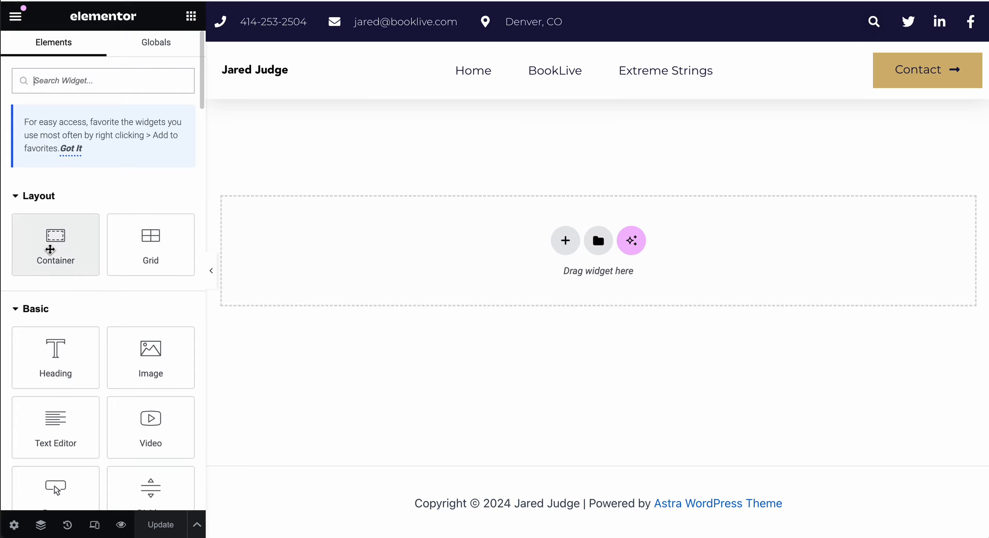
click(50, 249)
drag(49, 250, 565, 243)
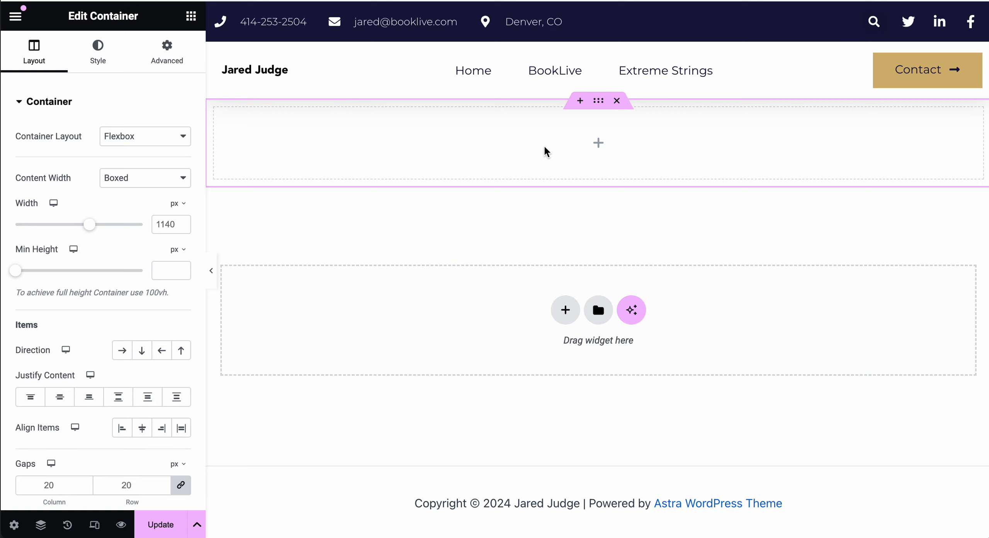
Step: Find the HTML widget and place it inside the new container
click(191, 16)
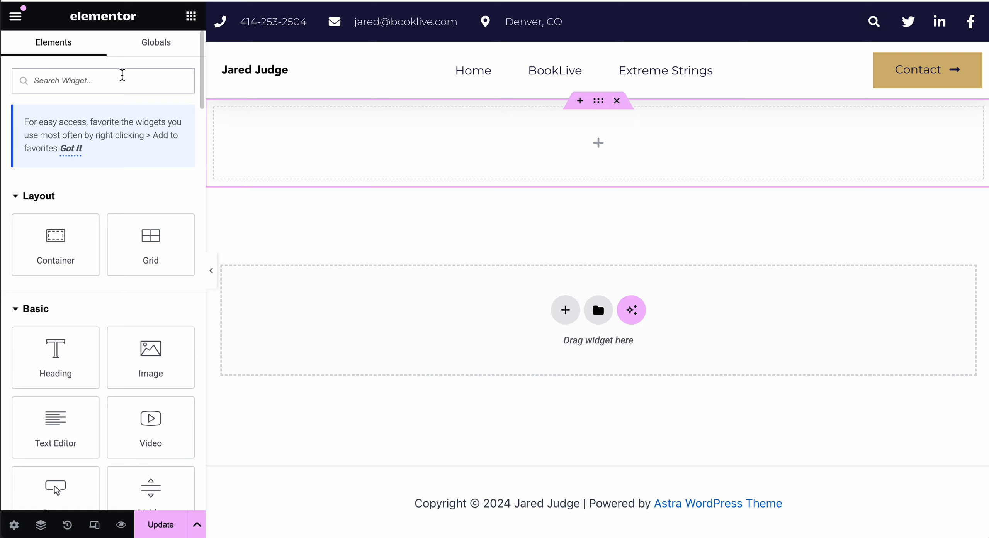
text(ht)
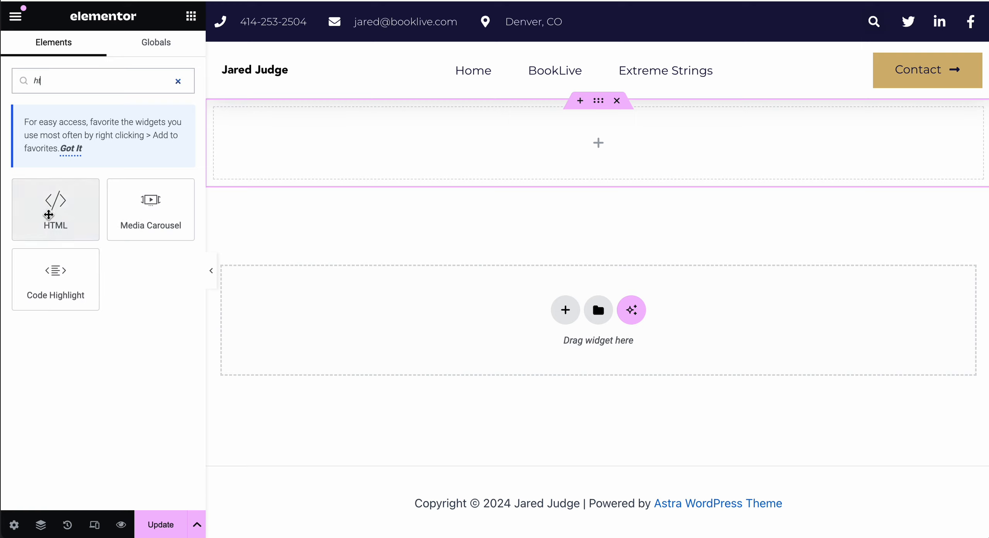
drag(48, 215, 511, 141)
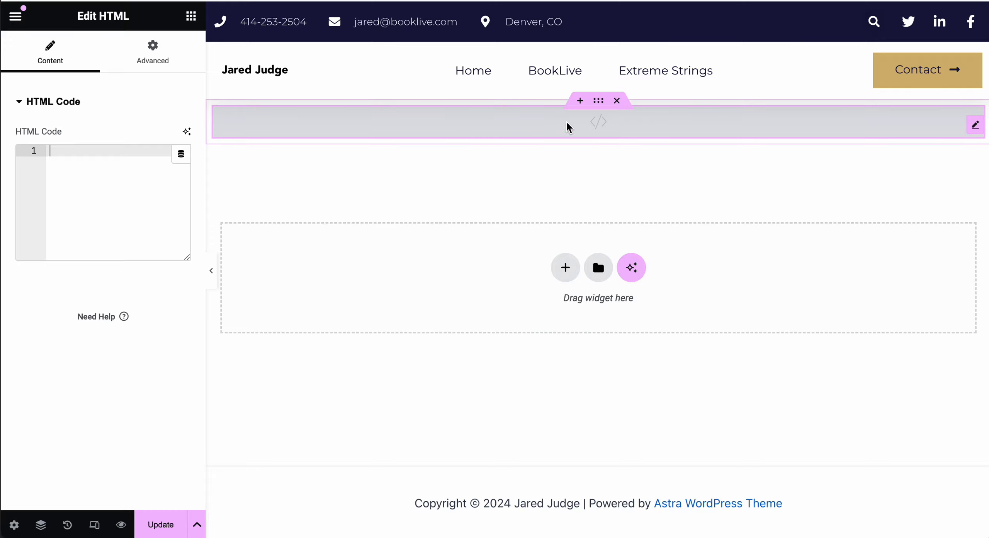
Step: Paste the copied lead capture code into the HTML widget, check the embedded form, and update the page
click(72, 154)
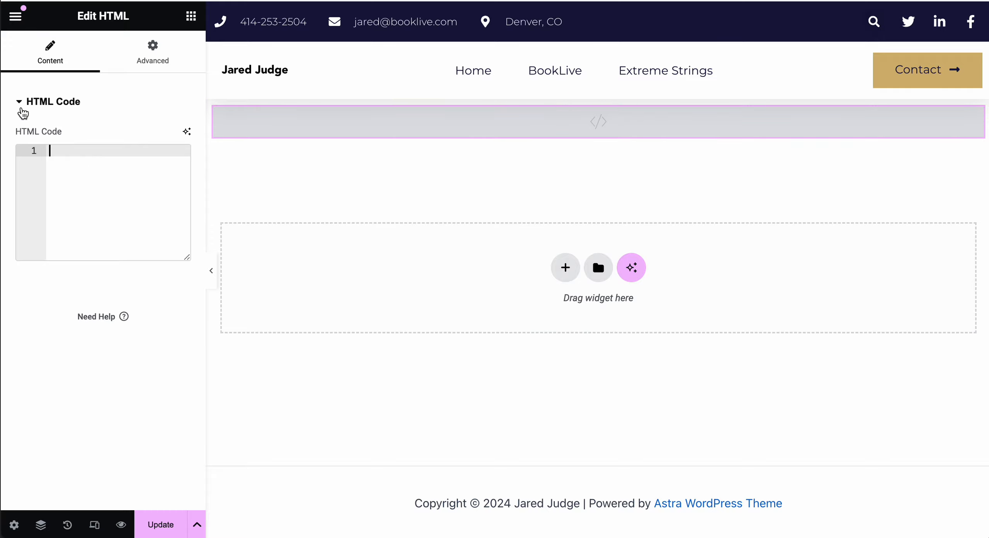
right_click(65, 151)
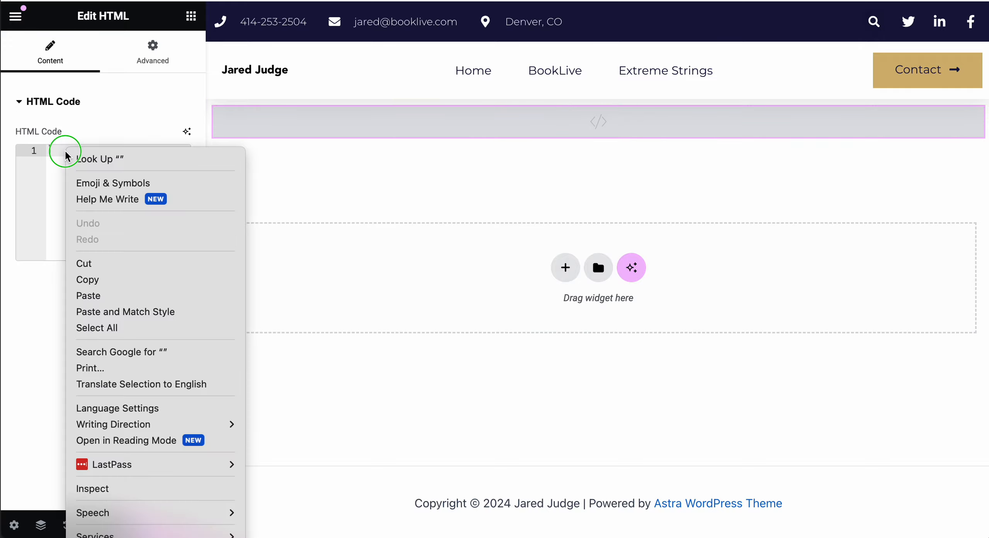
click(111, 300)
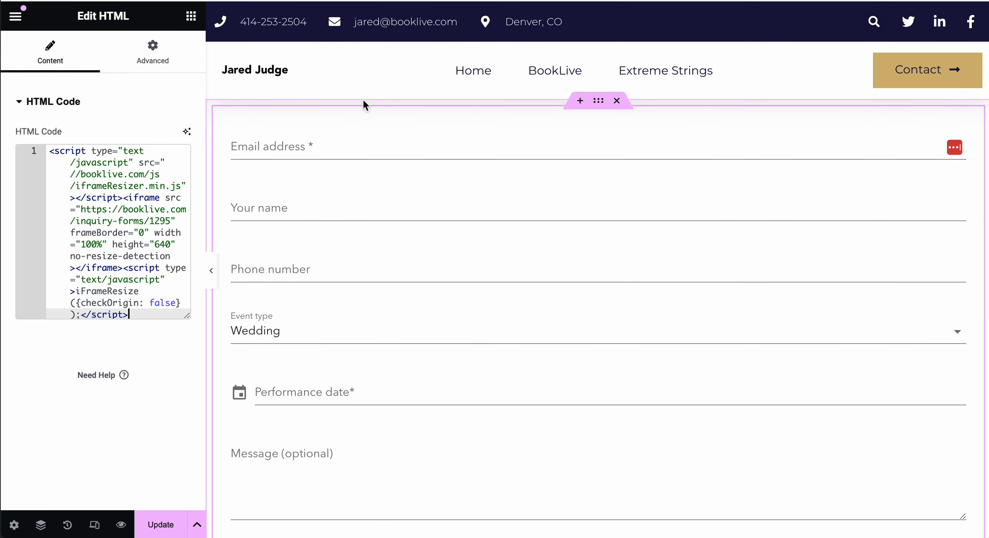
scroll(366, 180, down, 2)
scroll(366, 183, up, 2)
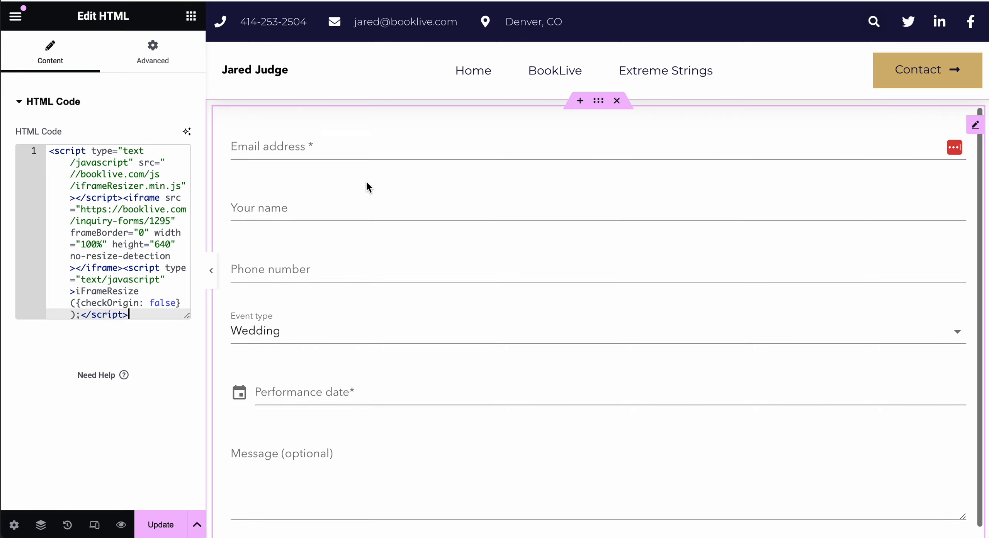
scroll(366, 183, down, 2)
scroll(366, 180, up, 2)
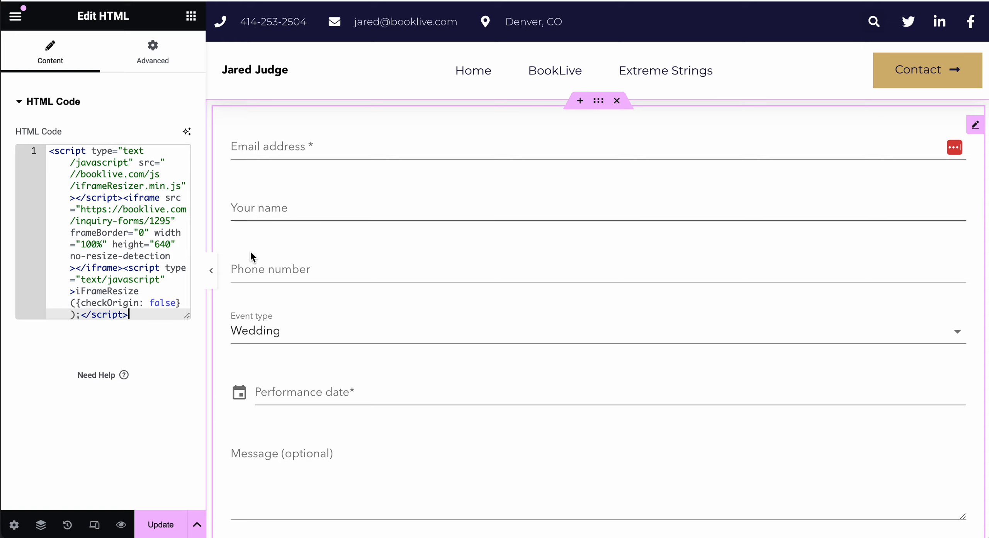
click(162, 525)
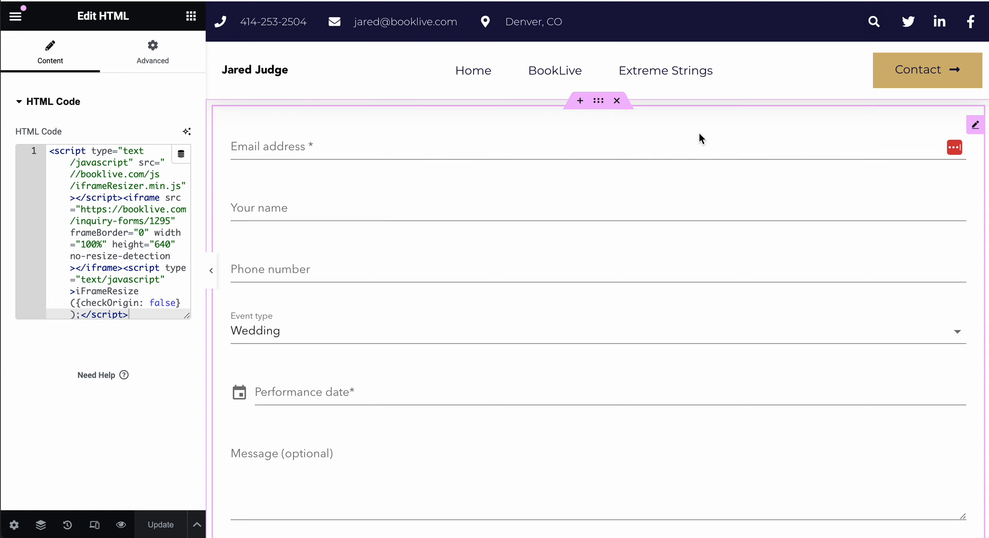
Step: Delete the HTML widget containing the embedded lead capture form from the container
right_click(921, 121)
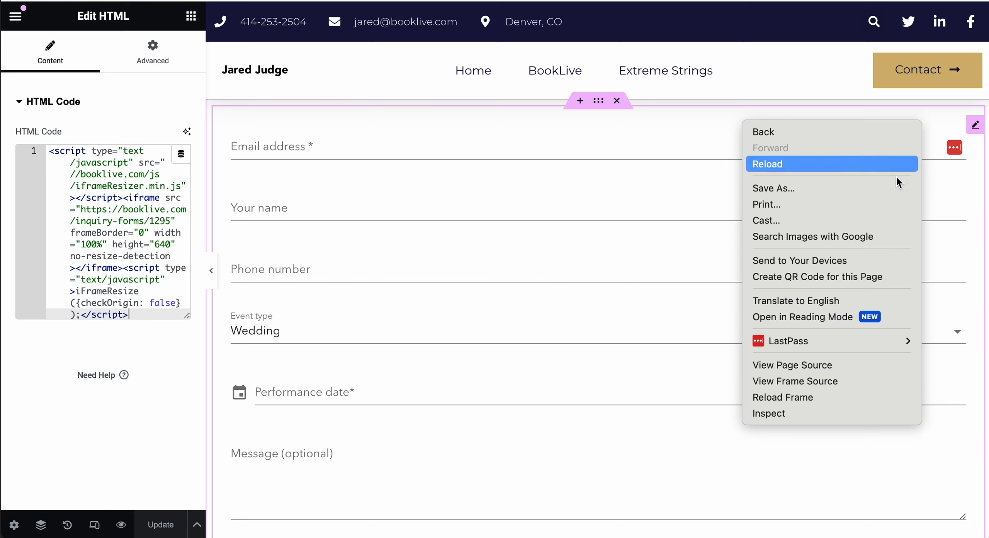
click(972, 123)
right_click(972, 122)
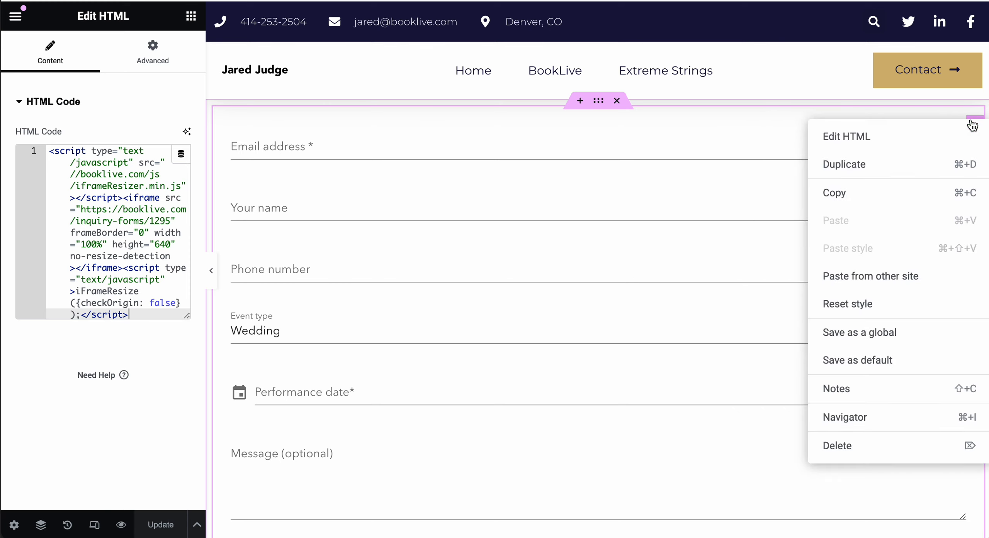
click(844, 448)
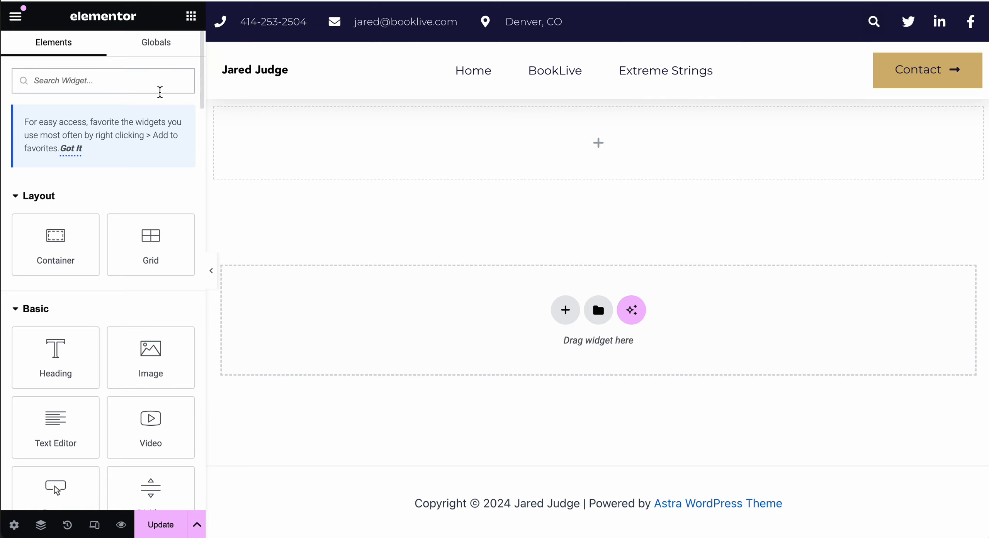
Step: Search the widgets for "form" and place the Form widget inside the empty container
click(111, 84)
text(form)
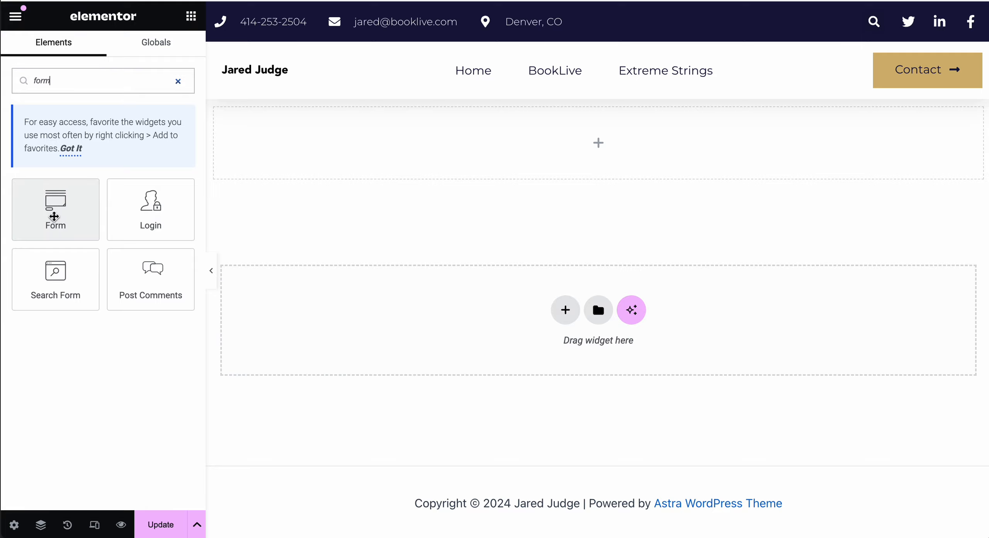
drag(56, 212, 529, 150)
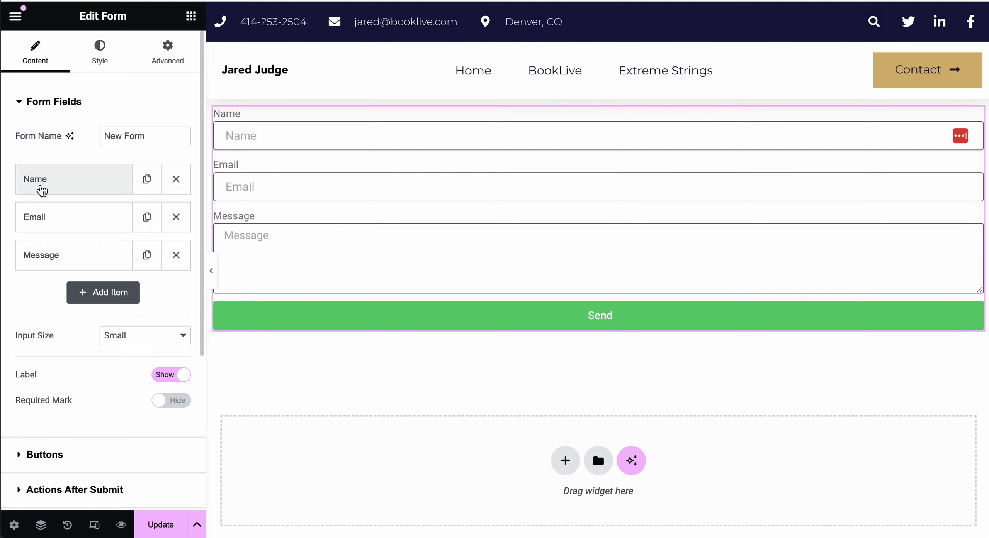
Step: Change the Name field's label to "First Name" and its placeholder to "Type your full name here"
click(37, 187)
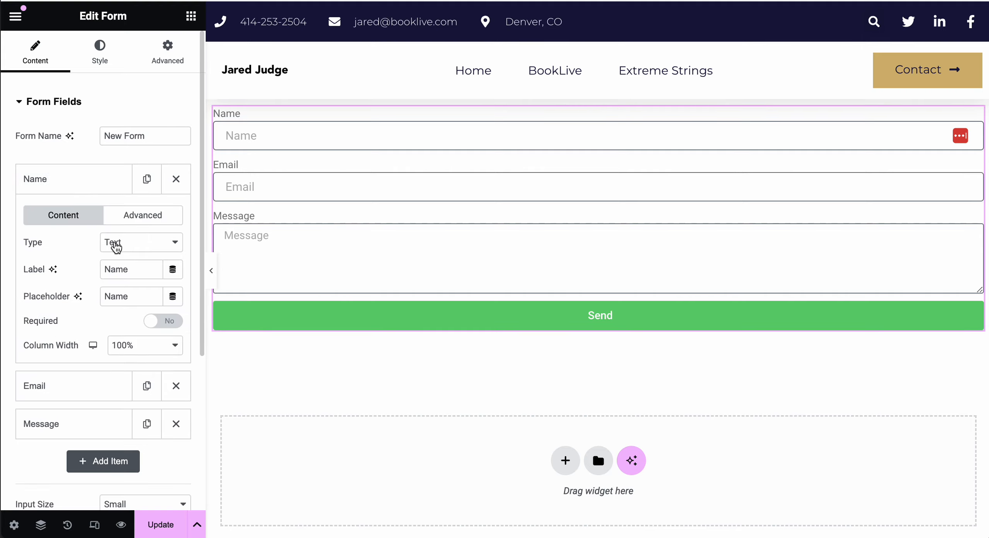
click(58, 185)
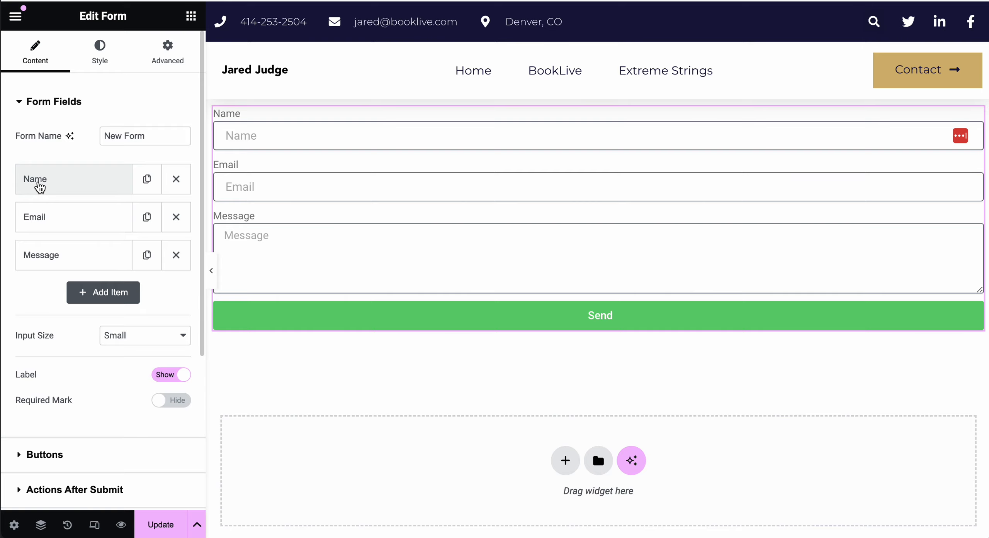
click(39, 187)
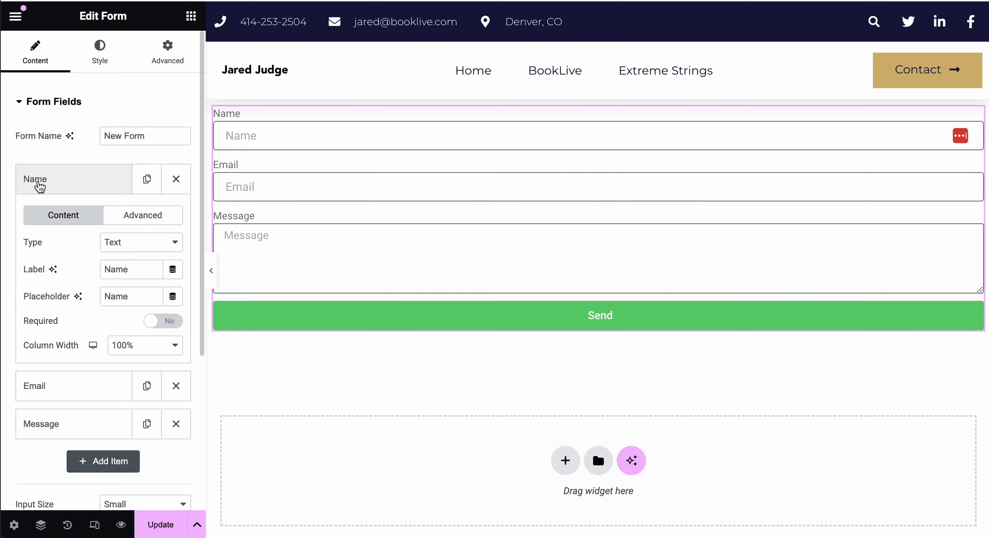
click(103, 271)
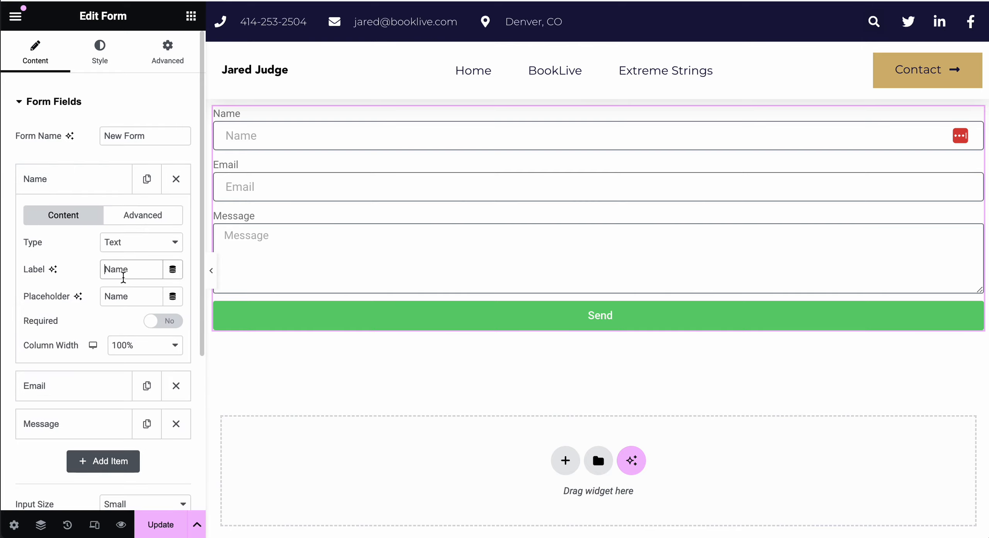
text(First)
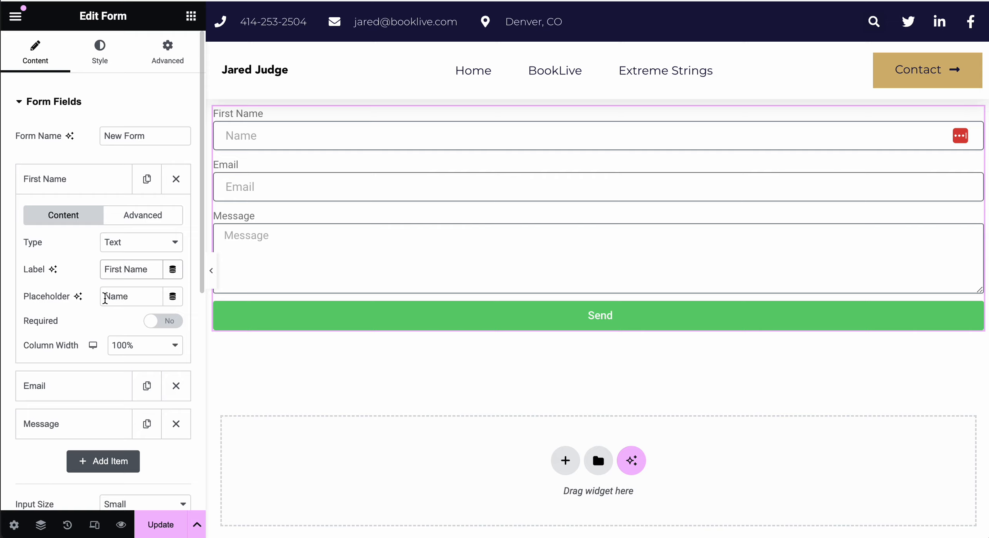
double_click(112, 296)
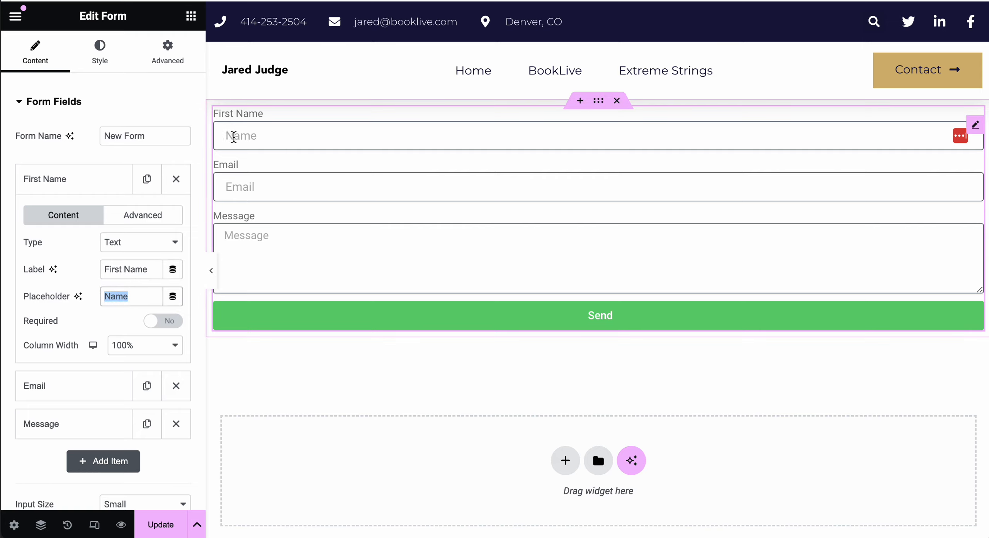
text(Type your full name here)
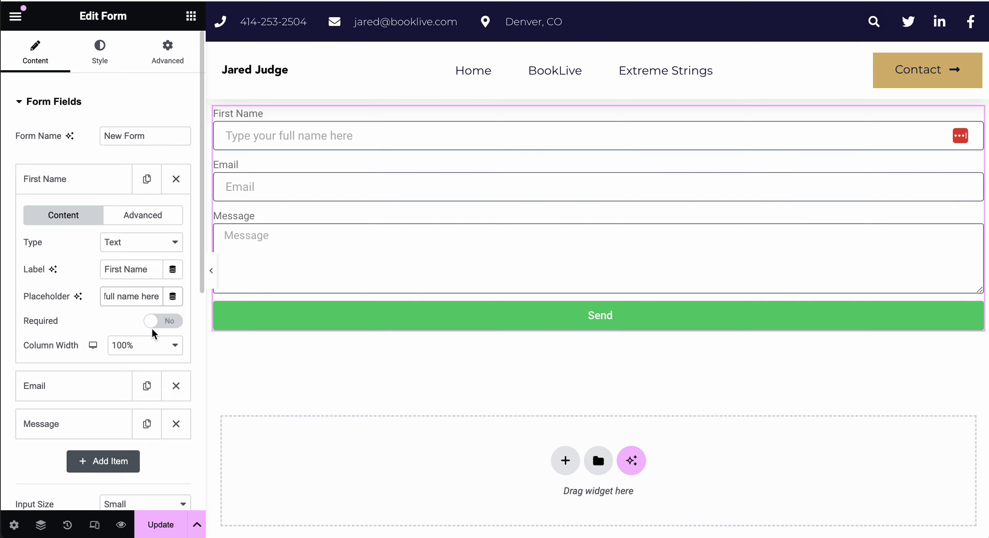
Step: Look over the Email and Message field settings, try deleting the Message field, and undo the deletion
click(68, 398)
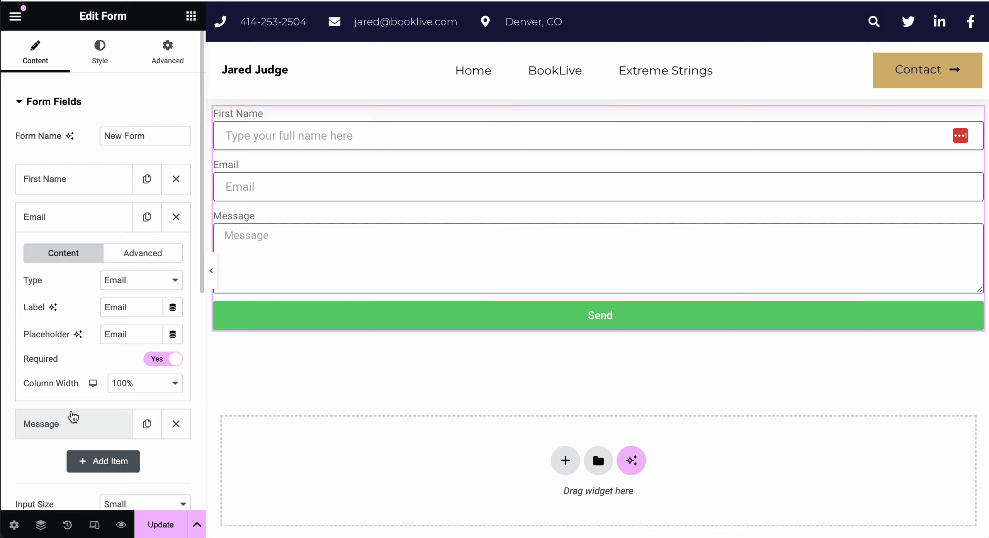
click(85, 424)
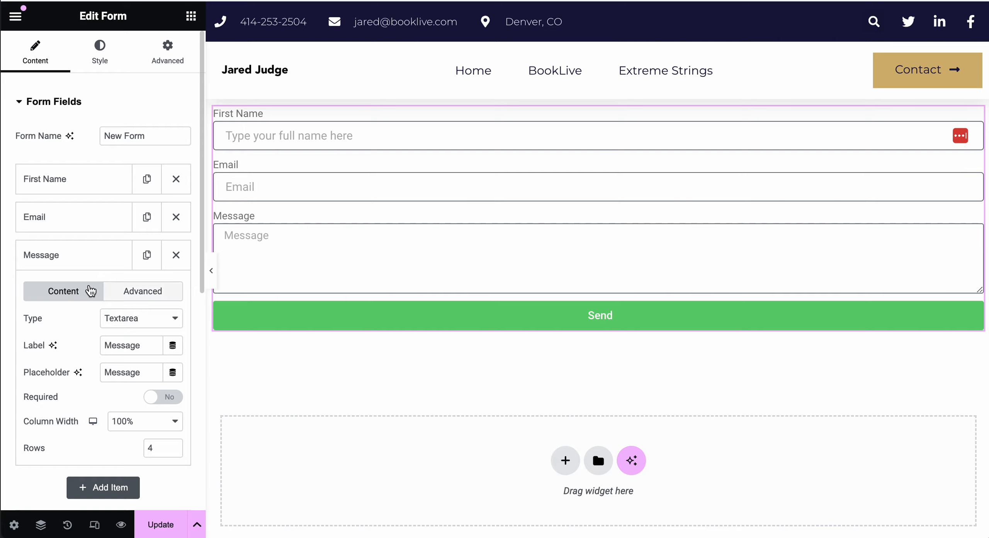
click(82, 255)
click(176, 256)
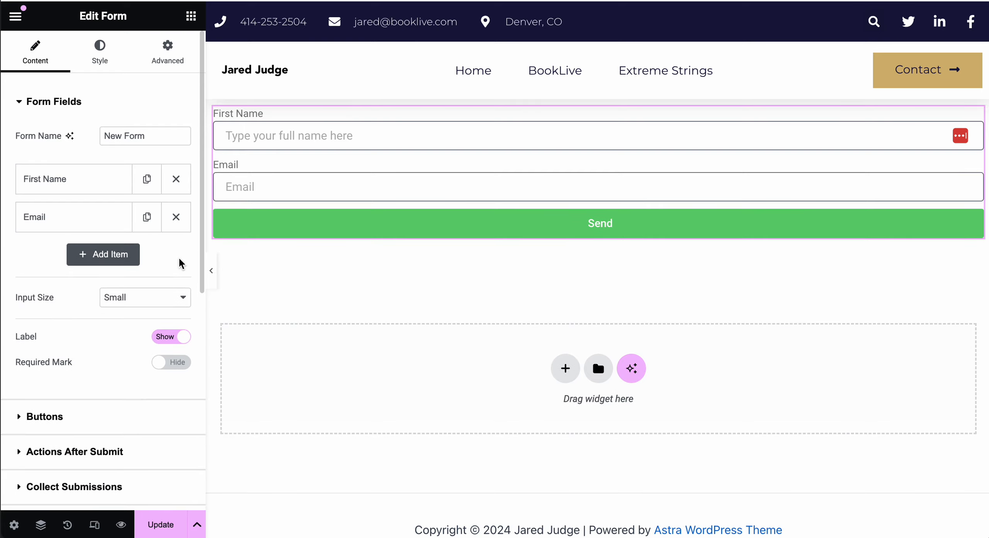
key(ctrl+z)
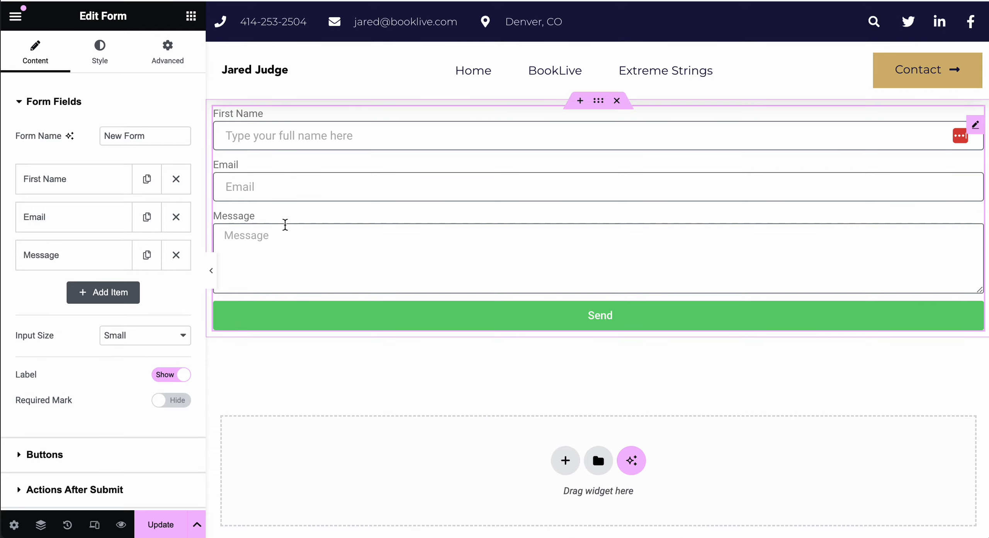
Step: Add a Date field to the form labelled "Event Date" with the placeholder "Enter the date of yoru event here"
click(100, 301)
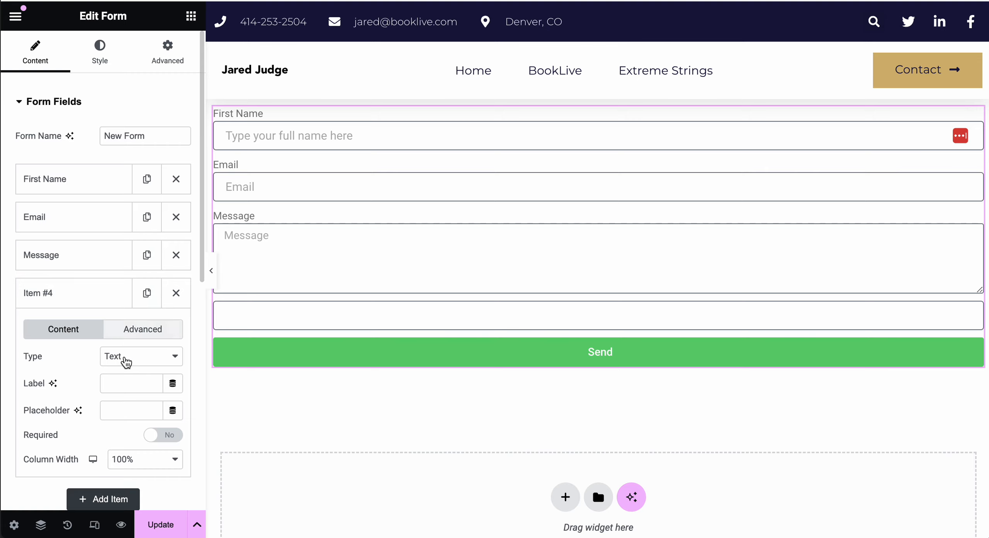
click(126, 358)
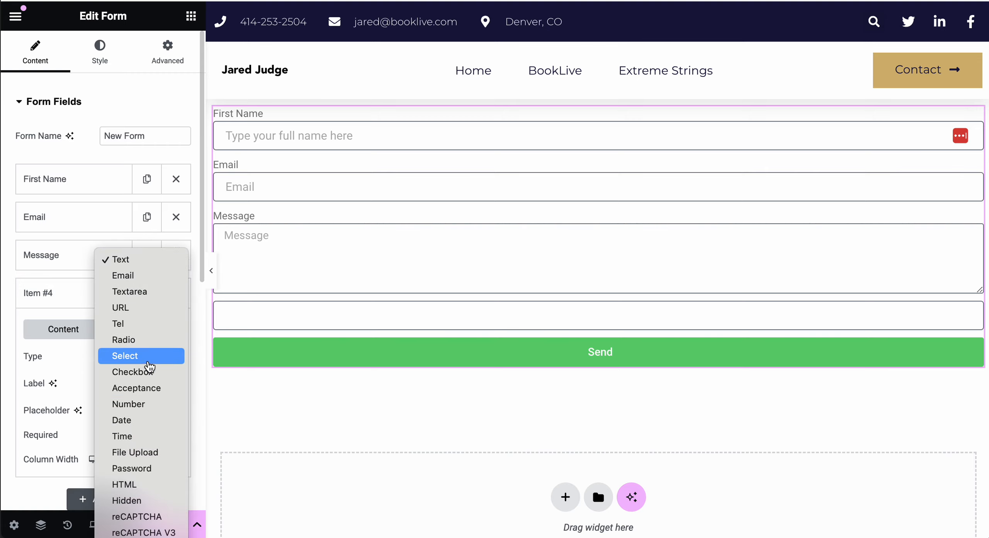
click(140, 421)
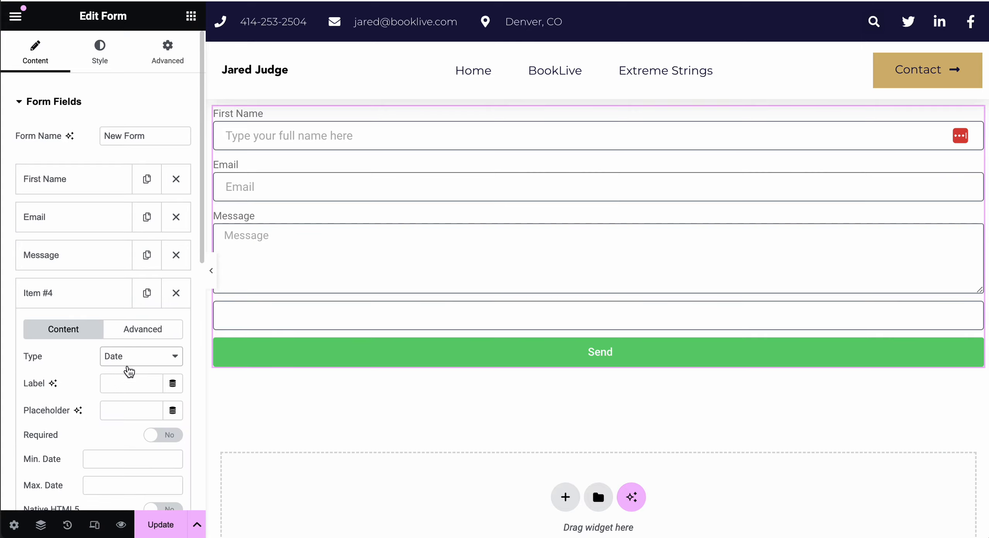
click(124, 382)
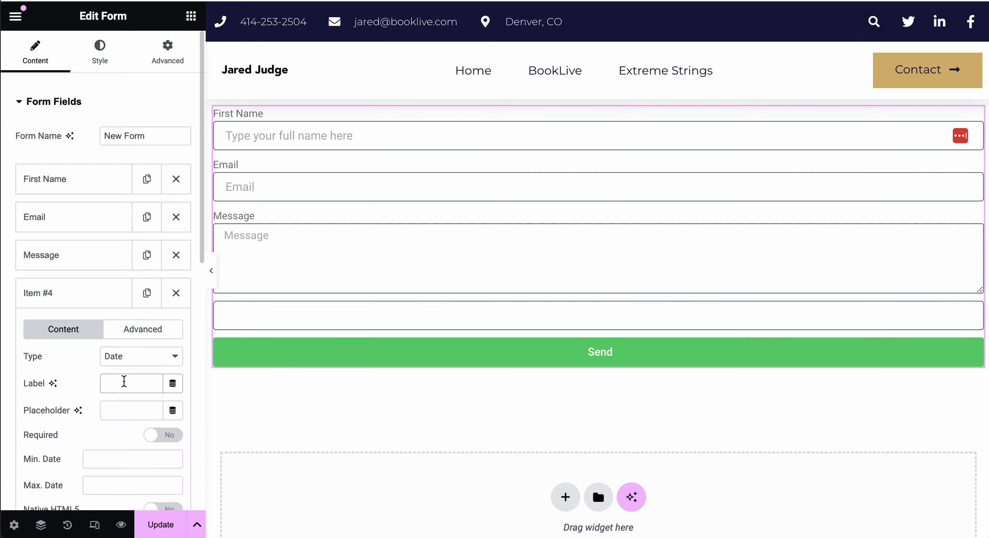
text(Event Date)
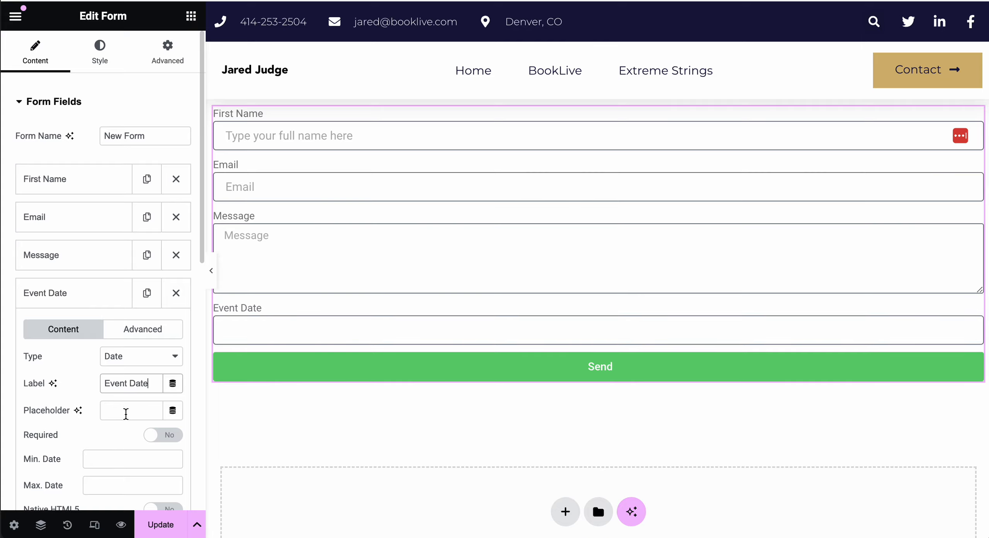
click(125, 414)
text(Enter the)
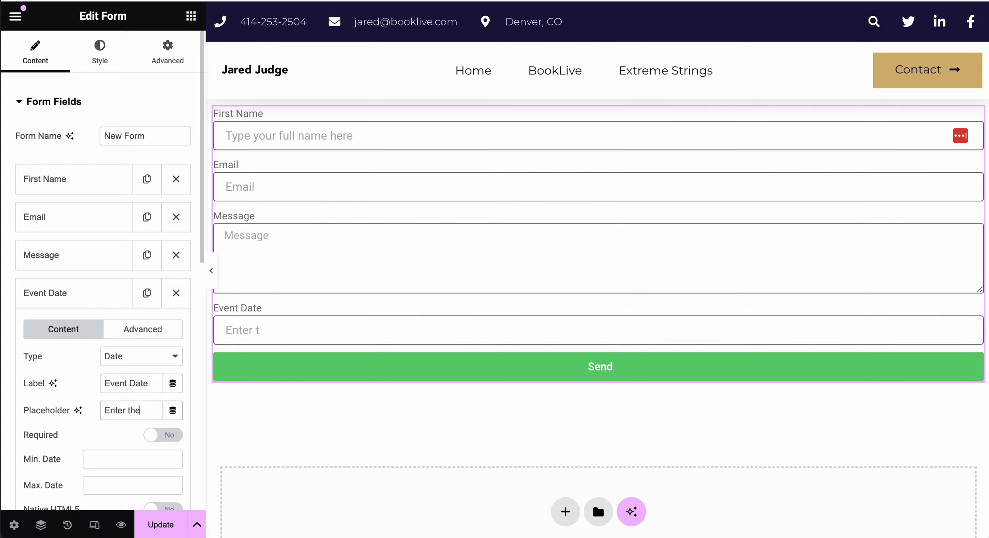
text( date of yoru even)
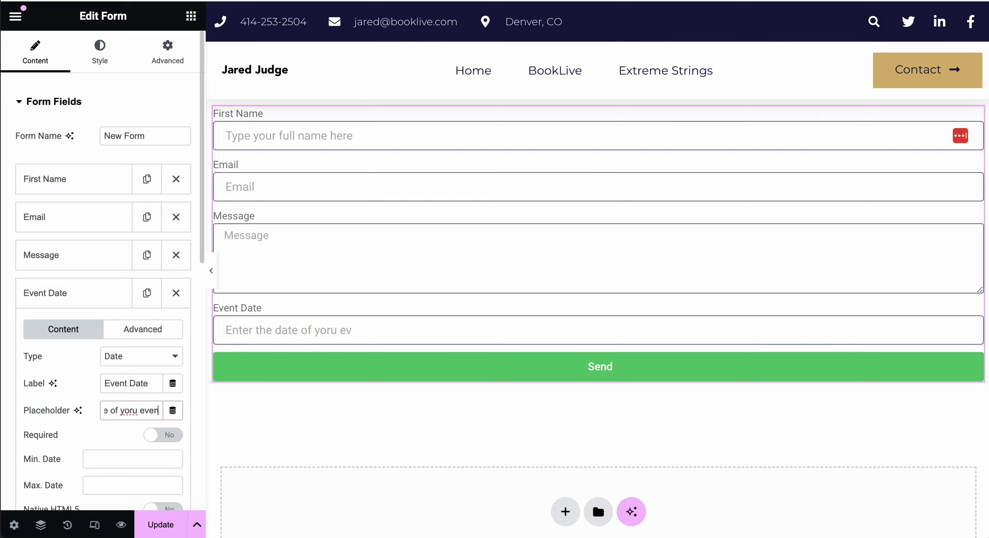
text(t here)
Step: Limit the Event Date field to a minimum date of 2024-06-17 and a maximum date of 2026-01-01
scroll(134, 414, down, 5)
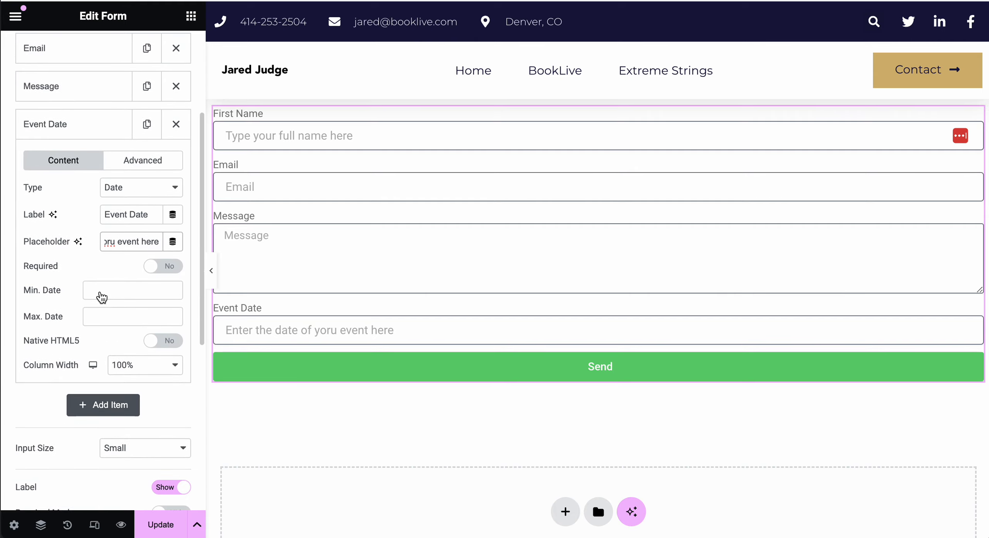
click(100, 294)
click(122, 436)
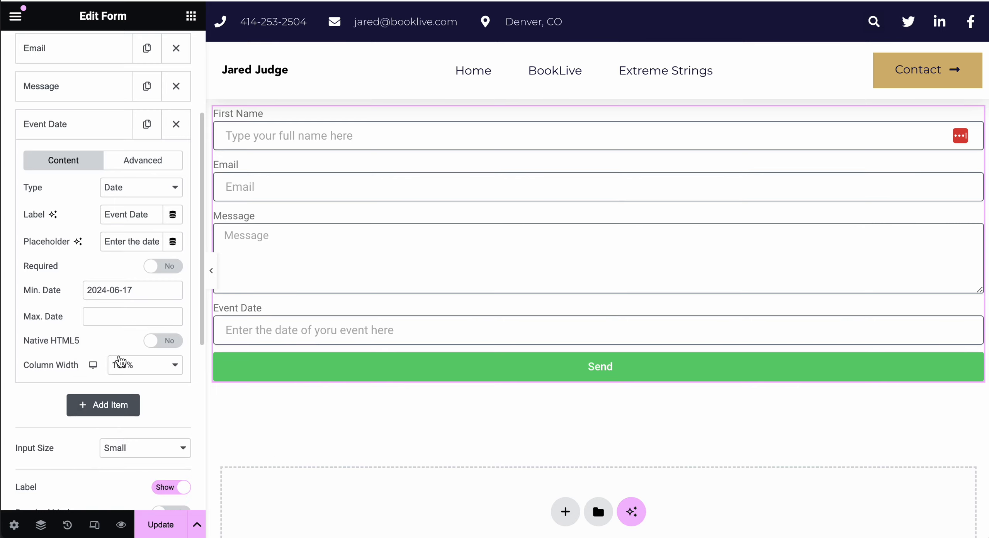
click(123, 317)
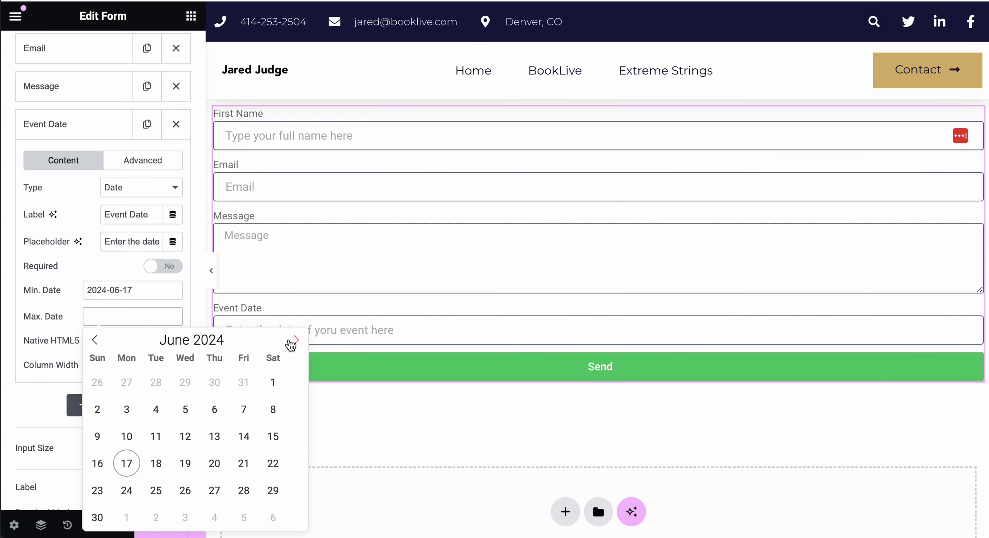
click(289, 341)
click(289, 341)
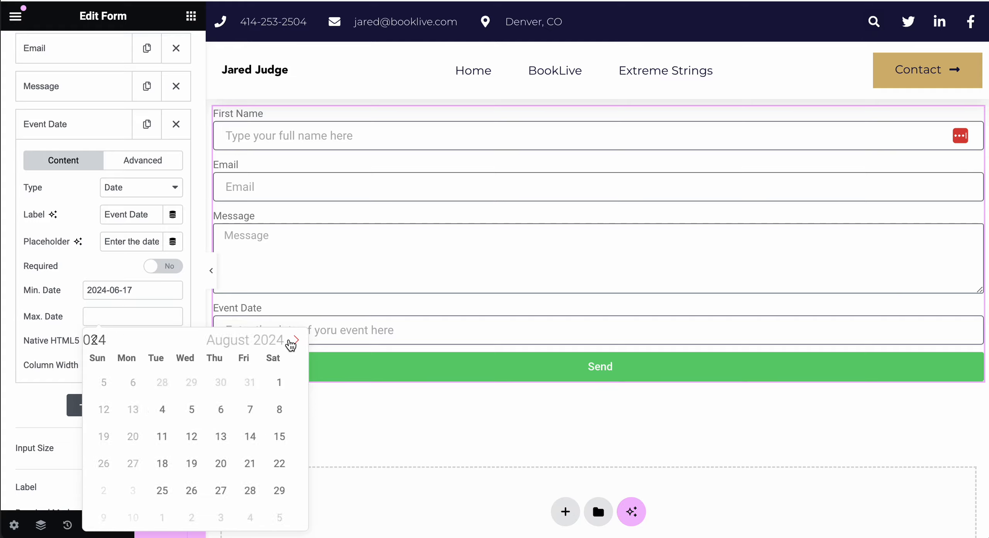
click(290, 341)
click(290, 341)
click(290, 341)
click(289, 341)
double_click(290, 341)
triple_click(290, 342)
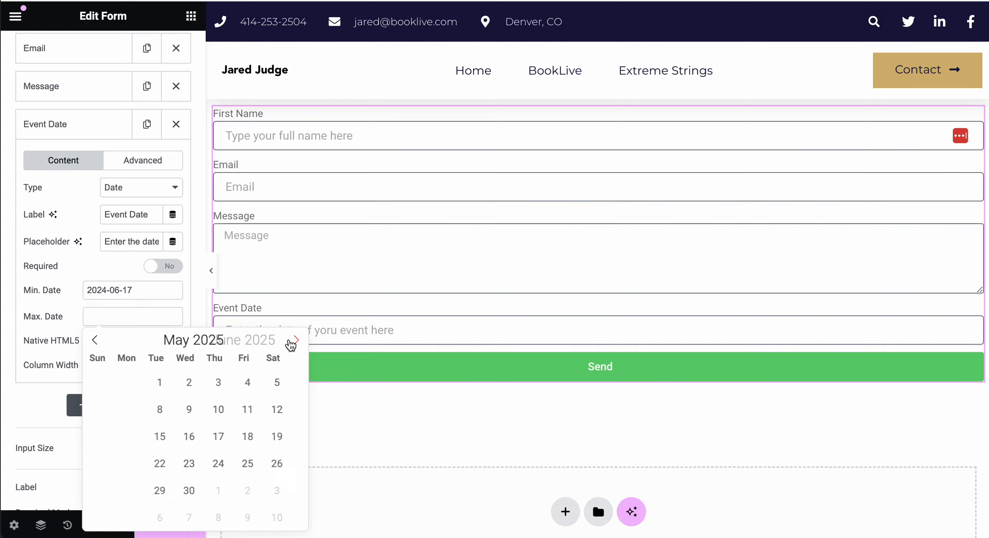
triple_click(290, 341)
double_click(291, 342)
triple_click(290, 342)
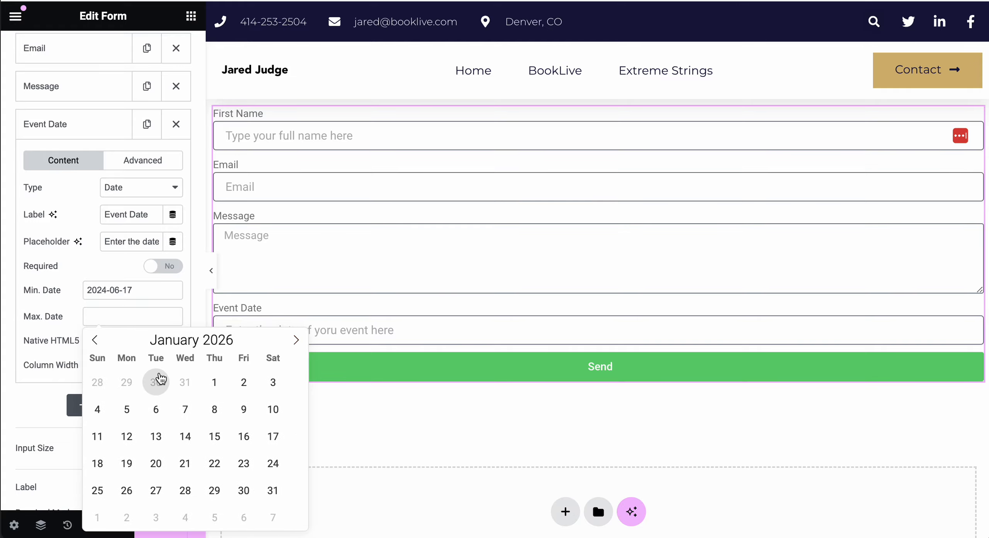
click(228, 382)
Step: Try the Medium input size for the form fields and set it back to Small
scroll(139, 365, down, 4)
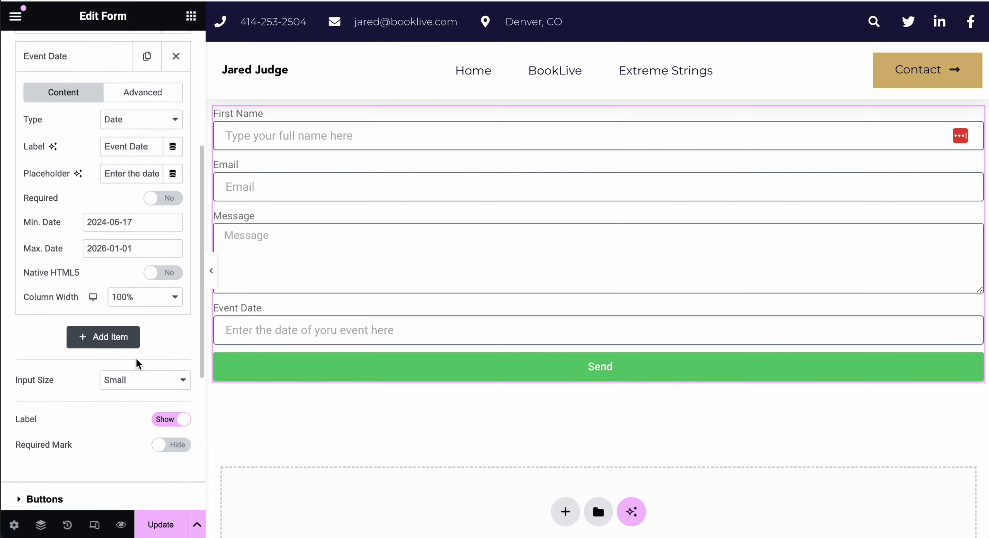
scroll(139, 288, down, 1)
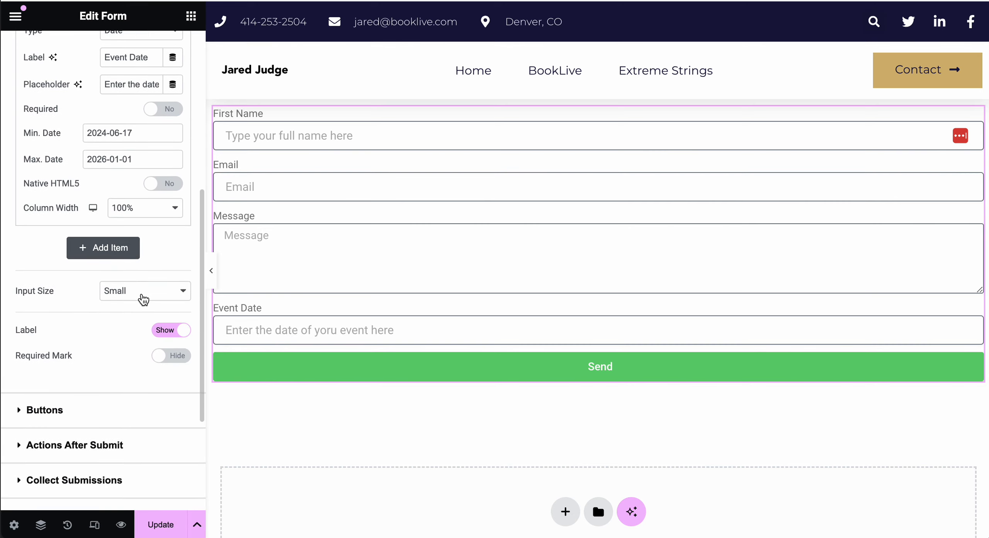
click(143, 300)
click(129, 305)
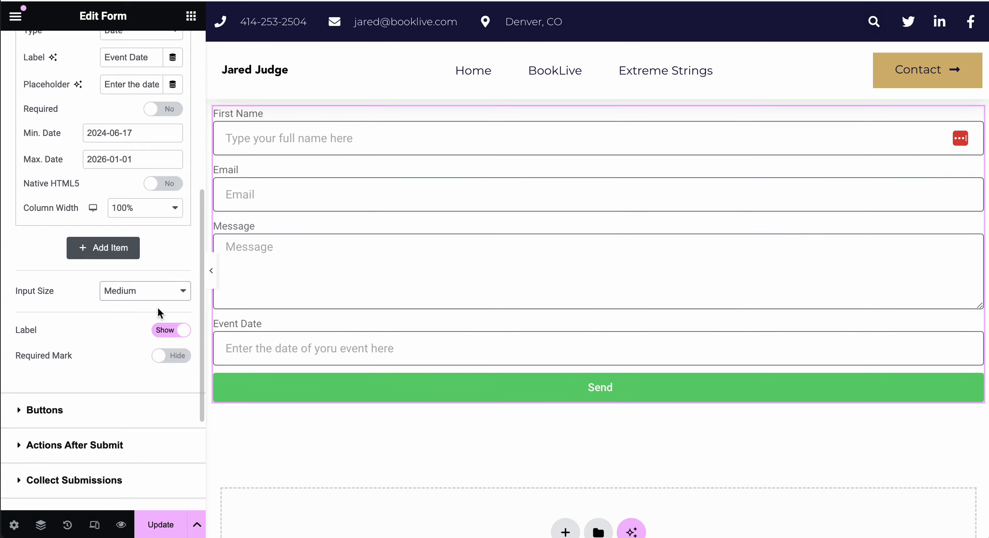
click(172, 289)
click(169, 275)
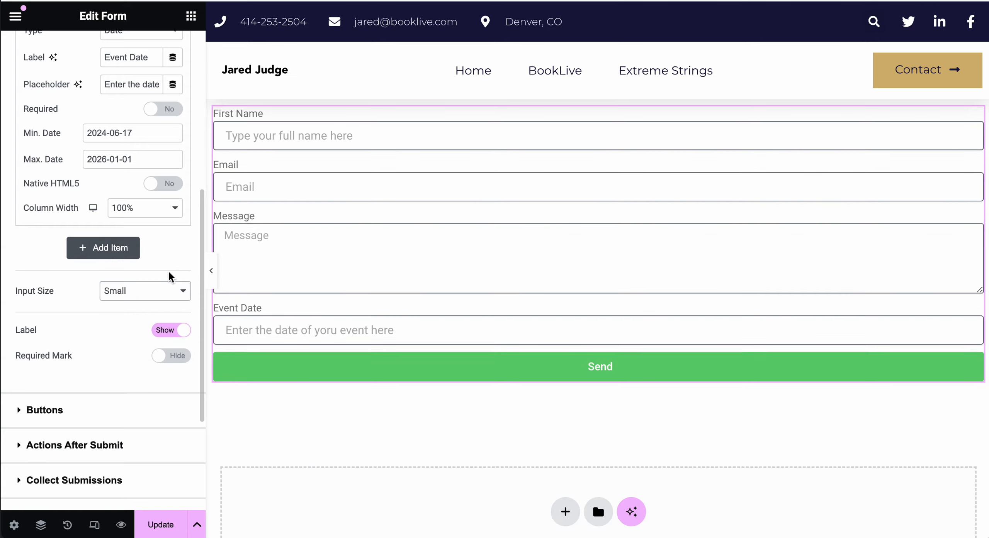
Step: Show the required mark on the form's fields and set the form's button size to Large
scroll(143, 369, down, 5)
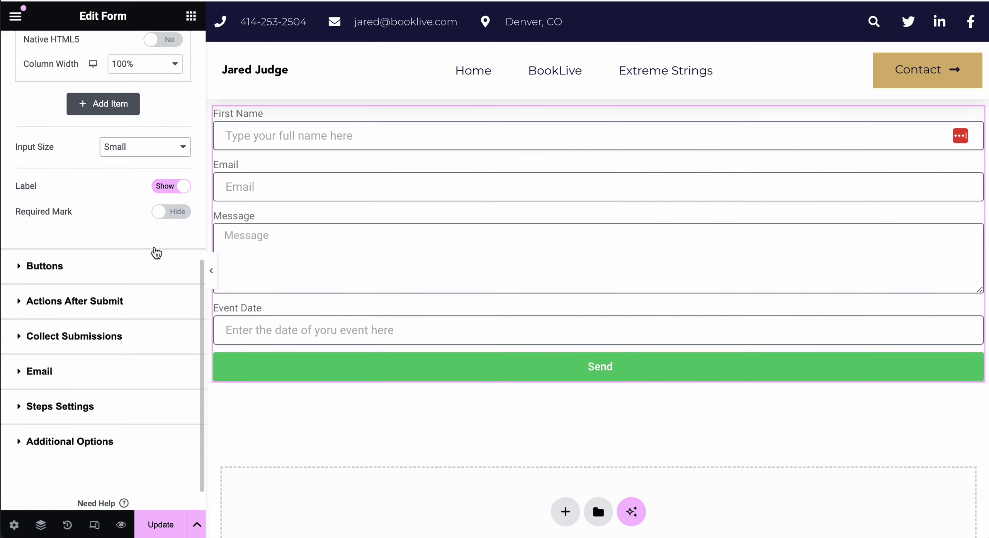
click(171, 212)
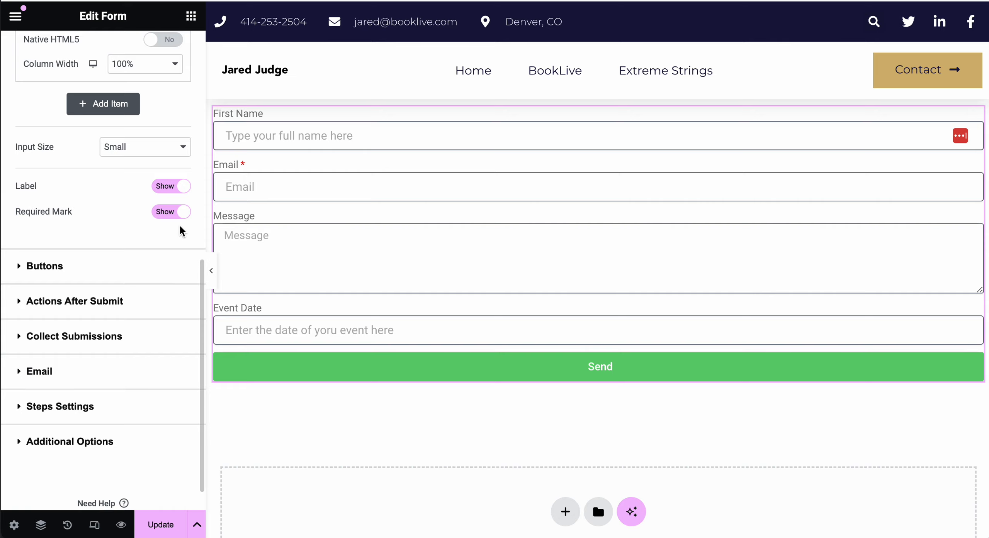
scroll(184, 229, up, 2)
click(39, 339)
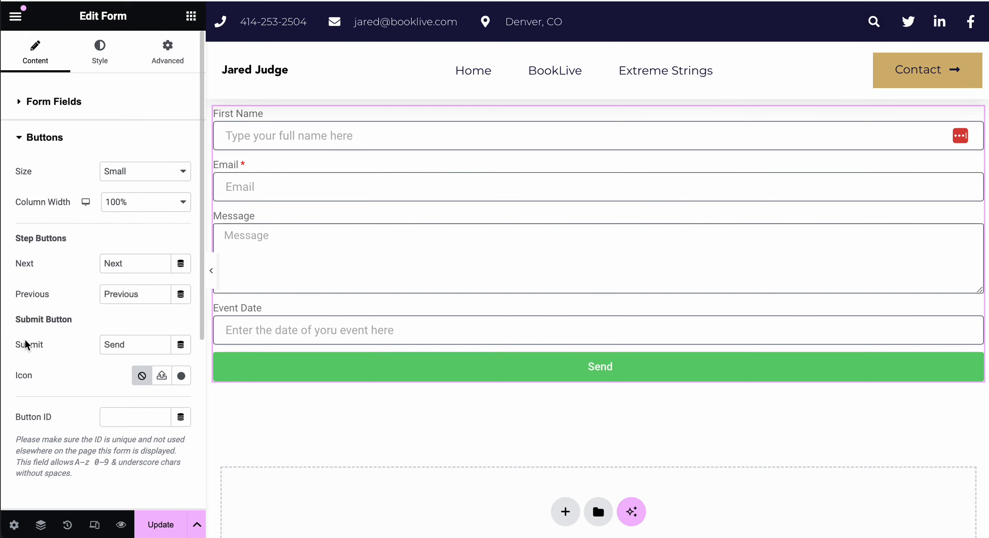
scroll(26, 345, down, 1)
click(129, 144)
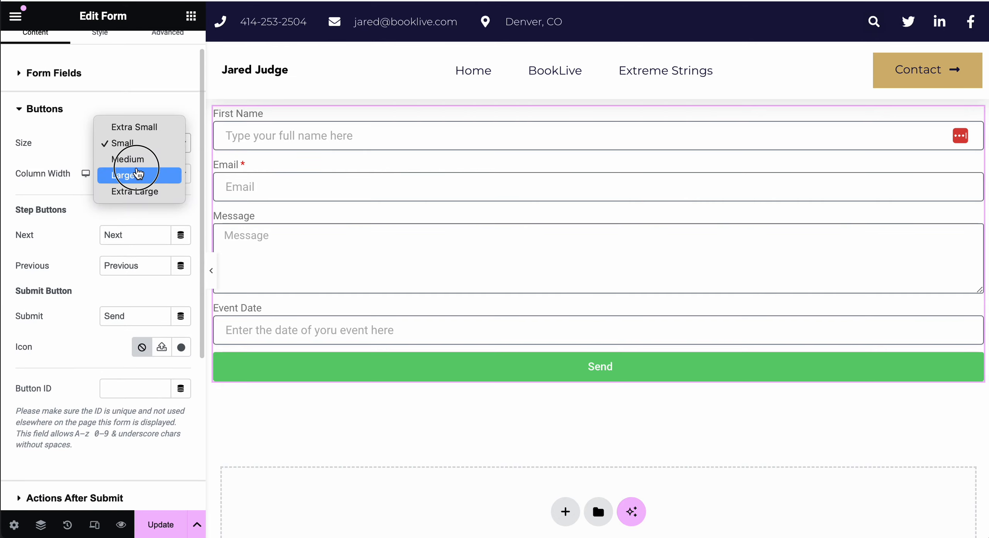
click(138, 175)
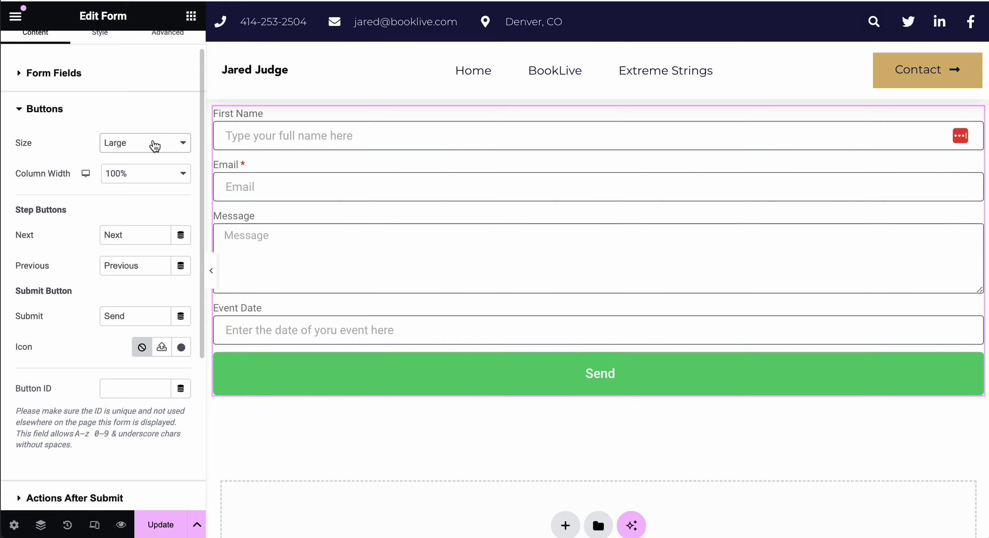
scroll(180, 342, down, 3)
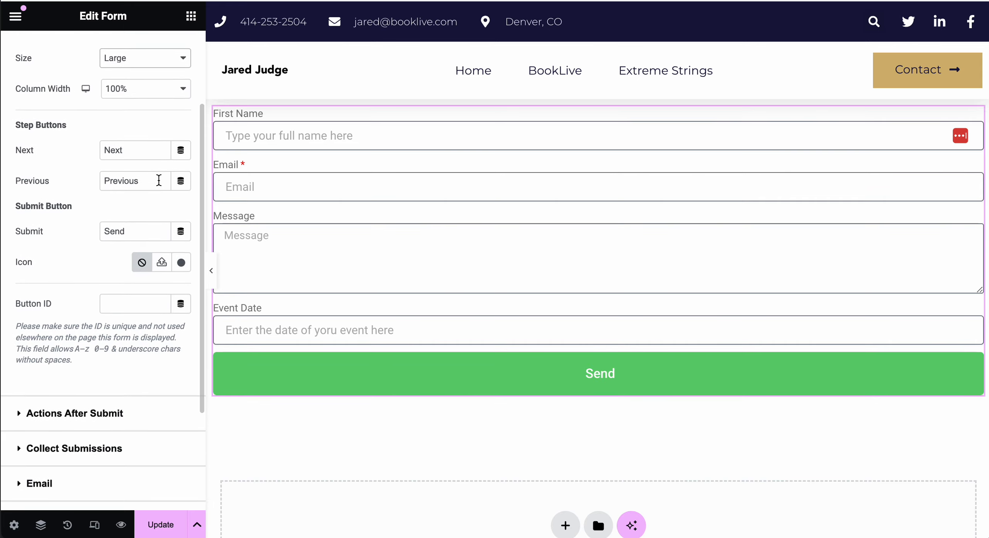
scroll(133, 148, up, 4)
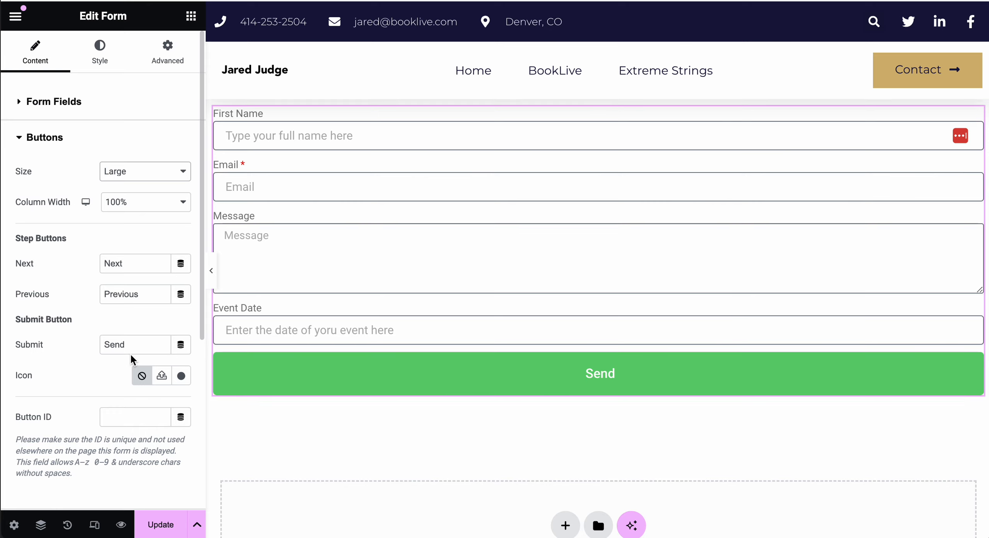
Step: Change the form's submit button text to "Contact Us Now!"
scroll(130, 354, down, 1)
double_click(112, 332)
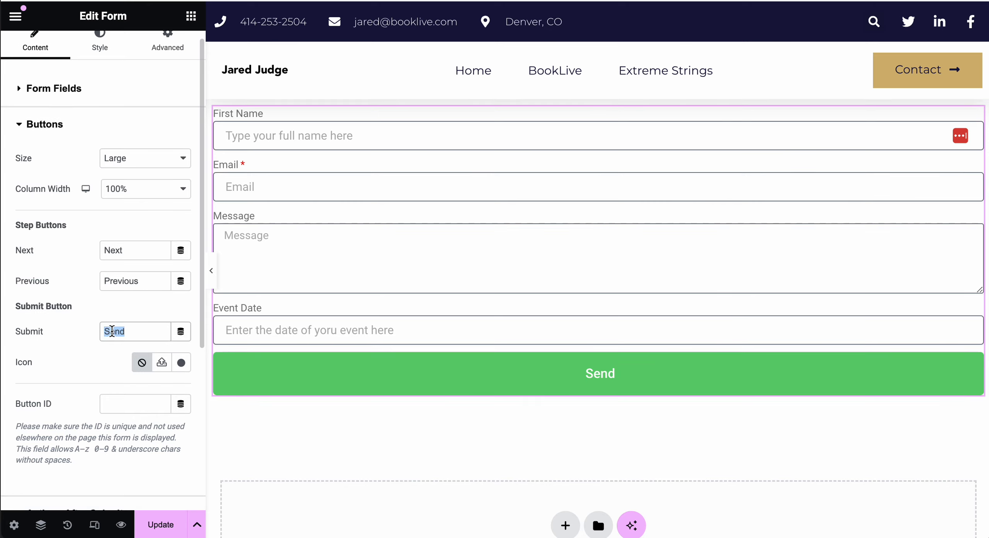
text(Contact Us now)
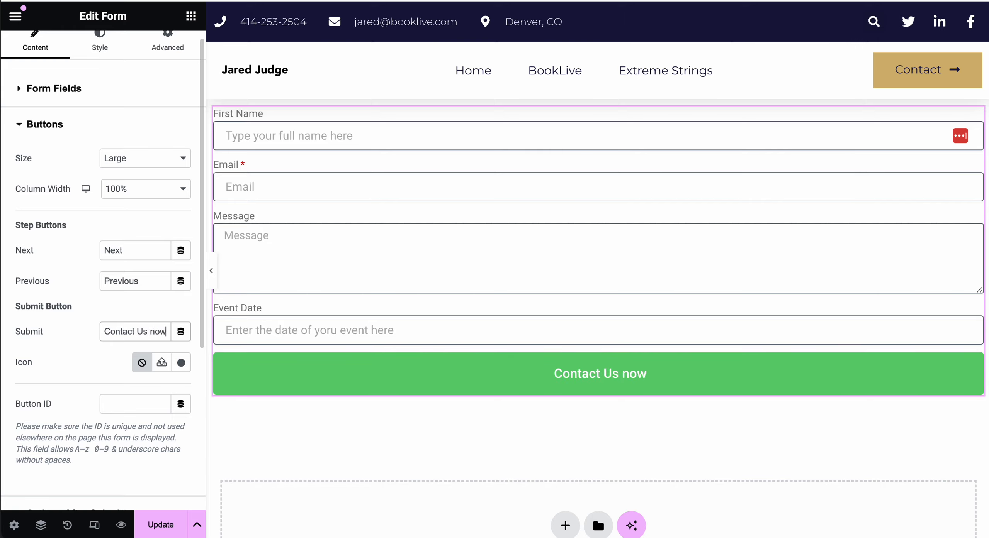
key(BackSpace)
key(BackSpace)
key(BackSpace)
text(Now!)
scroll(114, 242, down, 5)
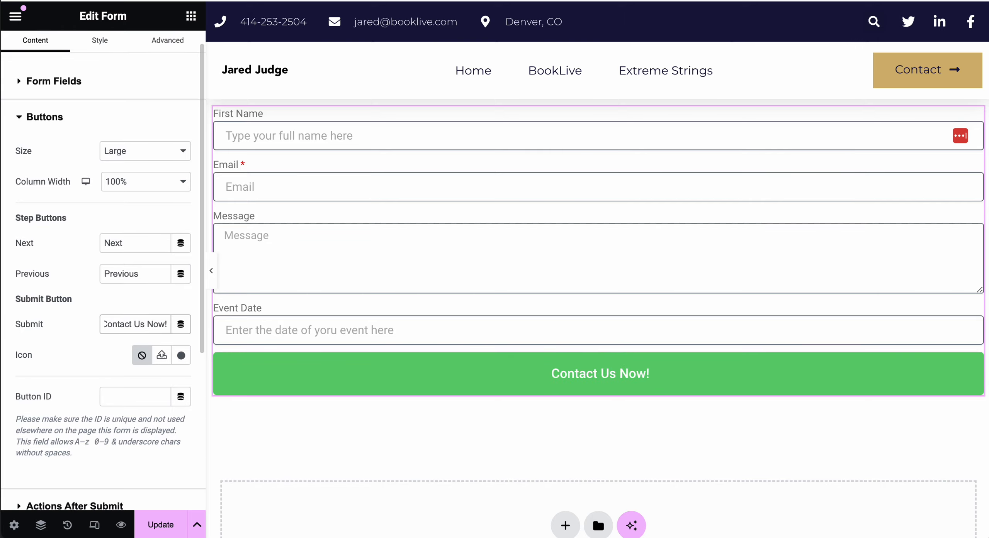
scroll(113, 242, up, 5)
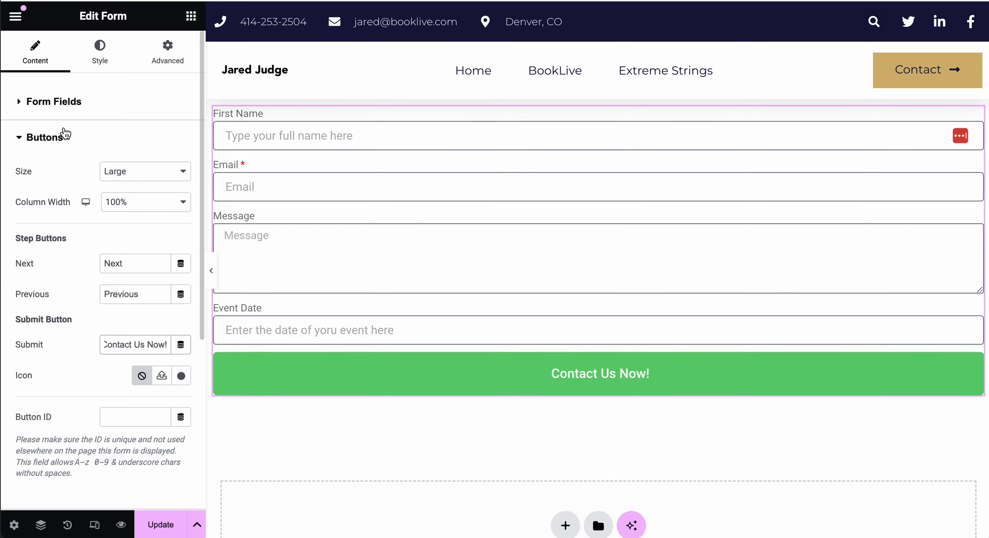
click(34, 140)
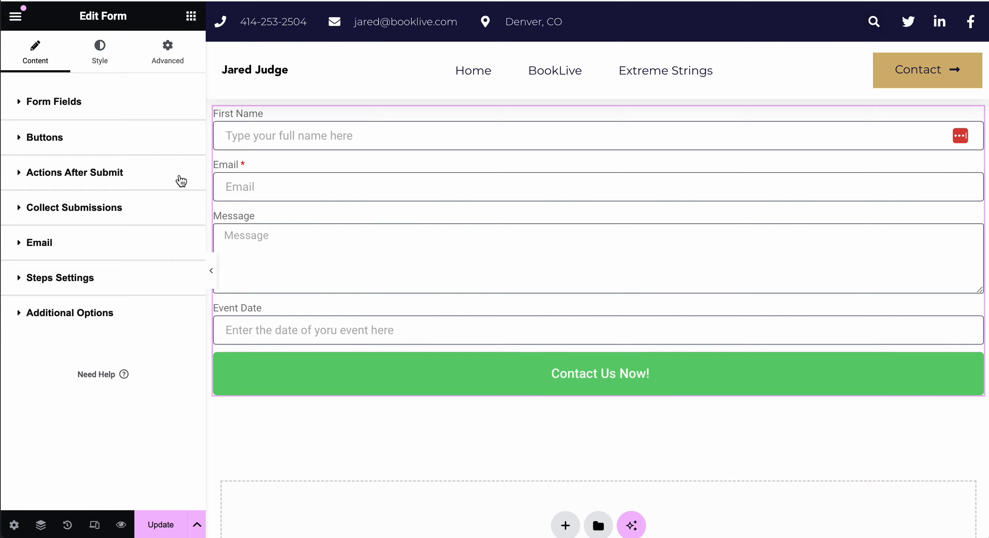
Step: Review which actions run after the form is submitted and which metadata is collected with submissions
click(27, 175)
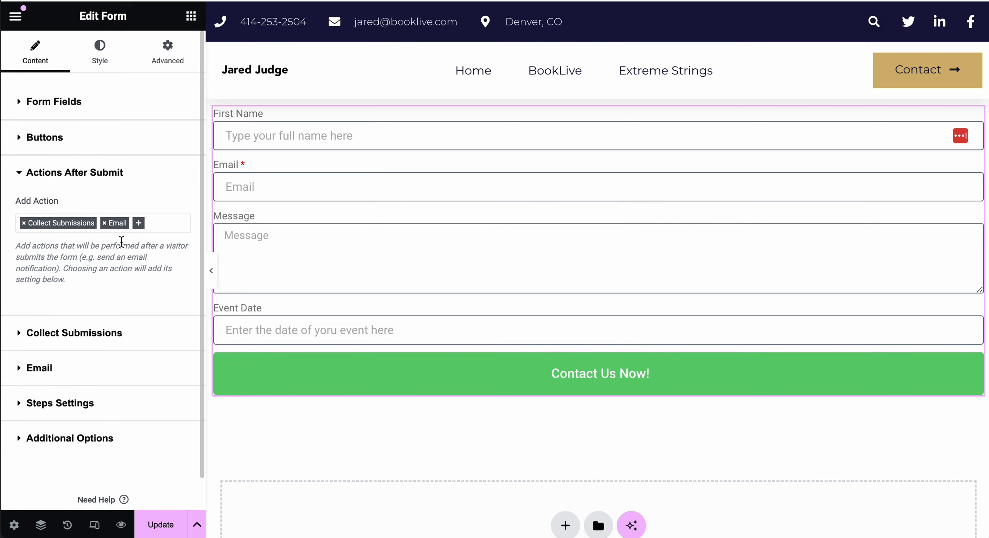
scroll(70, 303, down, 1)
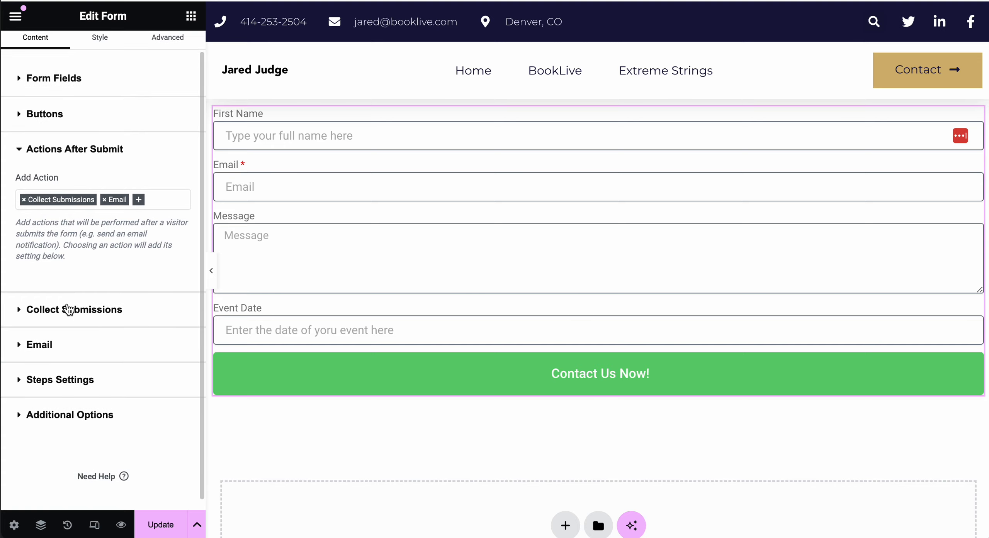
click(22, 310)
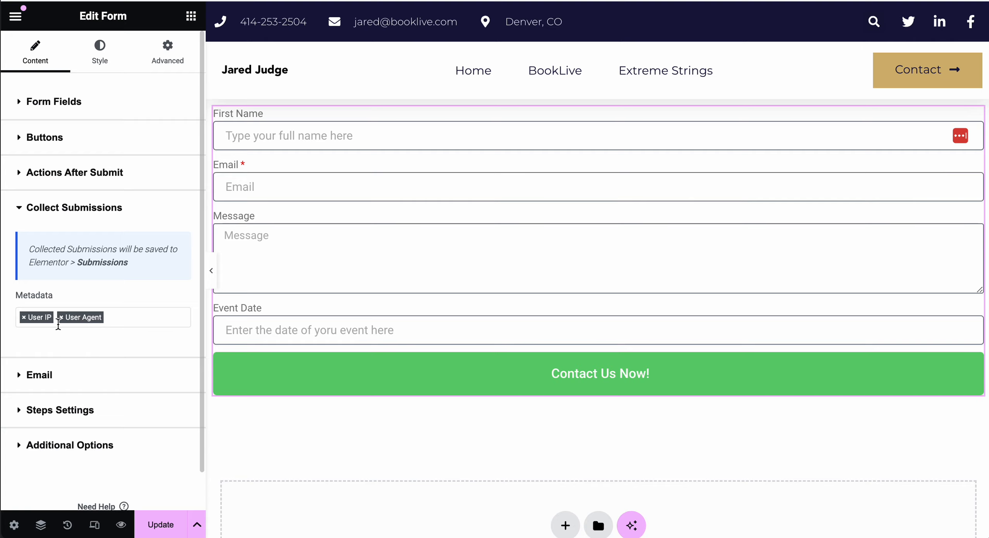
click(36, 210)
Step: Examine the recipient, subject and message content of the form's email notification
click(22, 243)
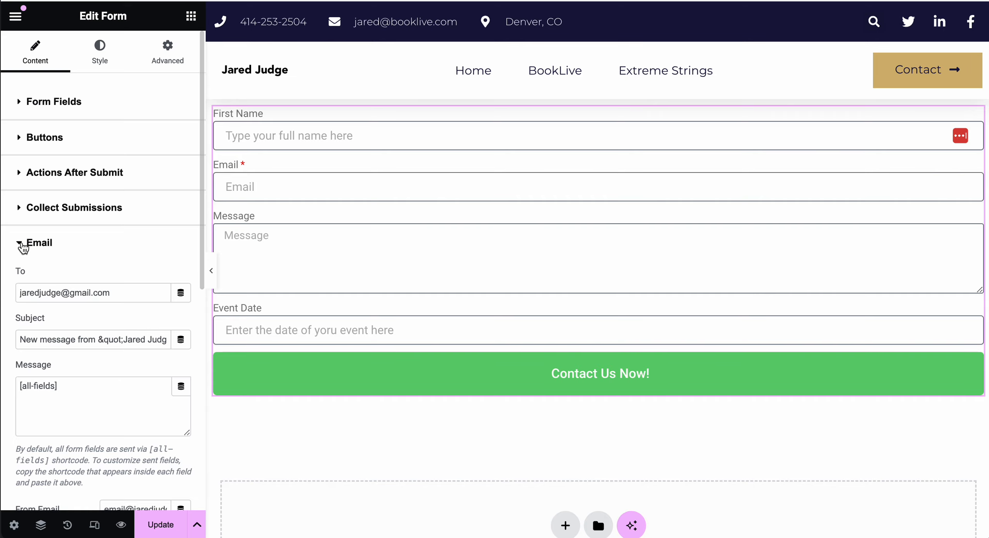
scroll(21, 248, down, 1)
drag(124, 270, 17, 271)
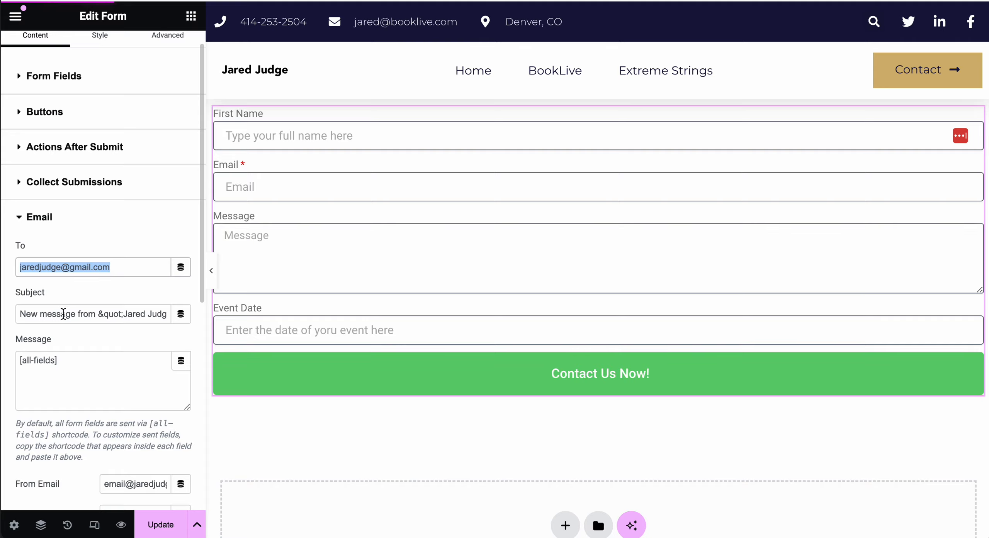
drag(31, 314, 73, 316)
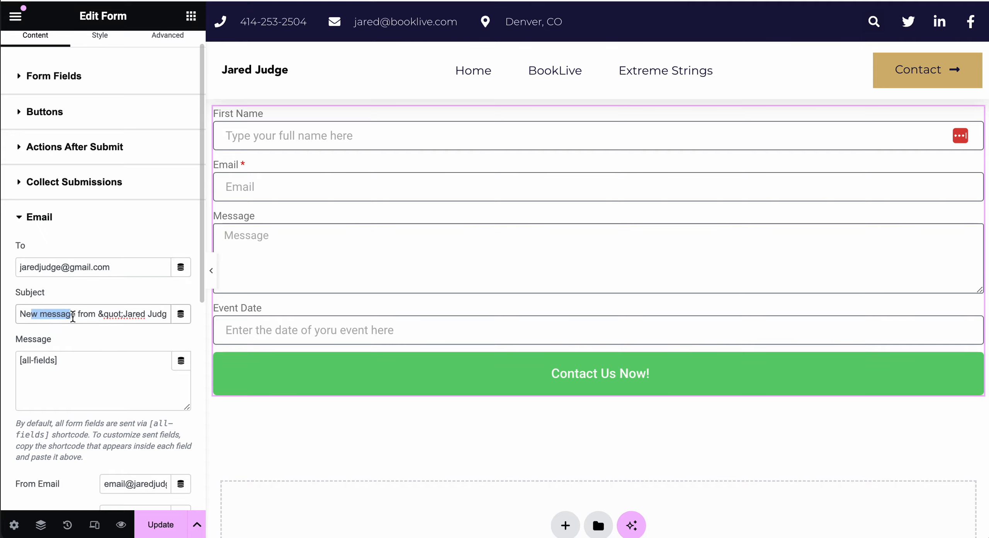
click(107, 376)
scroll(75, 353, down, 1)
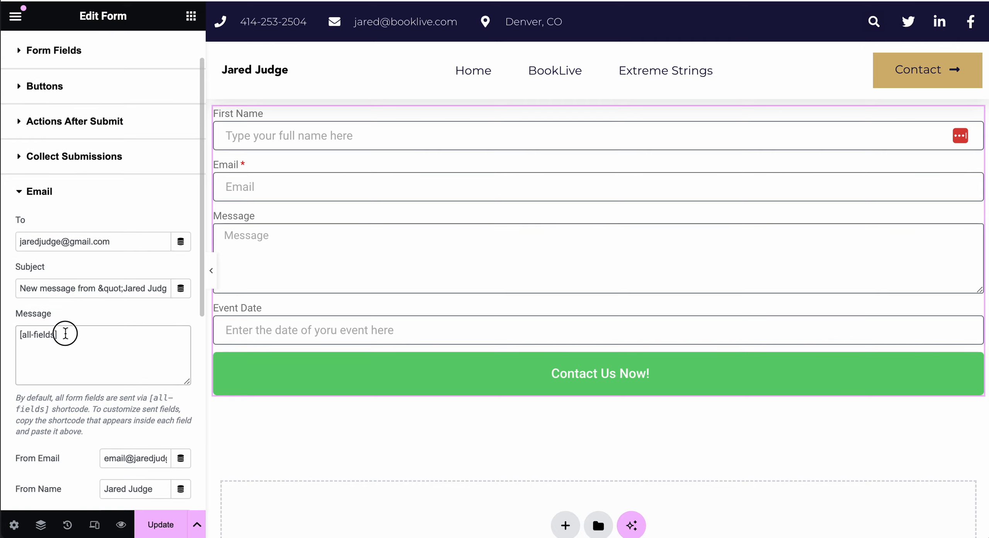
drag(59, 334, 6, 346)
scroll(54, 346, down, 1)
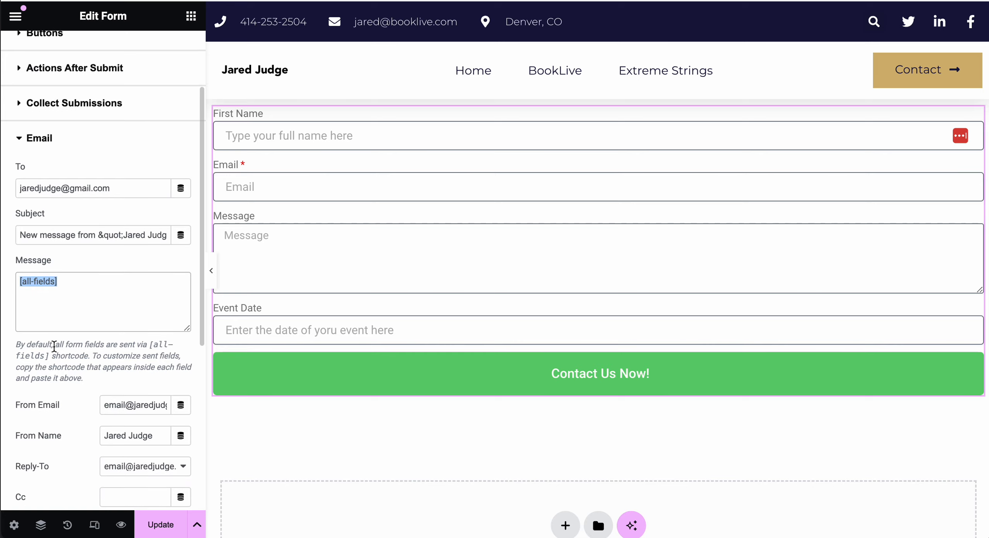
click(64, 291)
drag(65, 289, 15, 285)
Step: Check the email notification's sender, reply-to, Cc, Bcc and metadata options, and recheck its recipient address
scroll(24, 286, down, 5)
scroll(23, 286, down, 5)
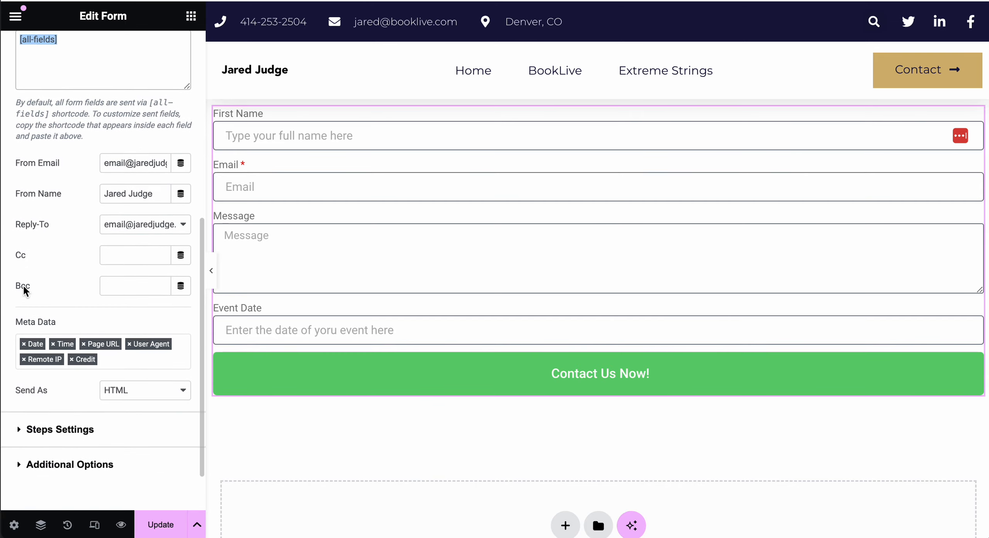
scroll(23, 285, up, 13)
scroll(23, 286, down, 7)
scroll(24, 286, up, 3)
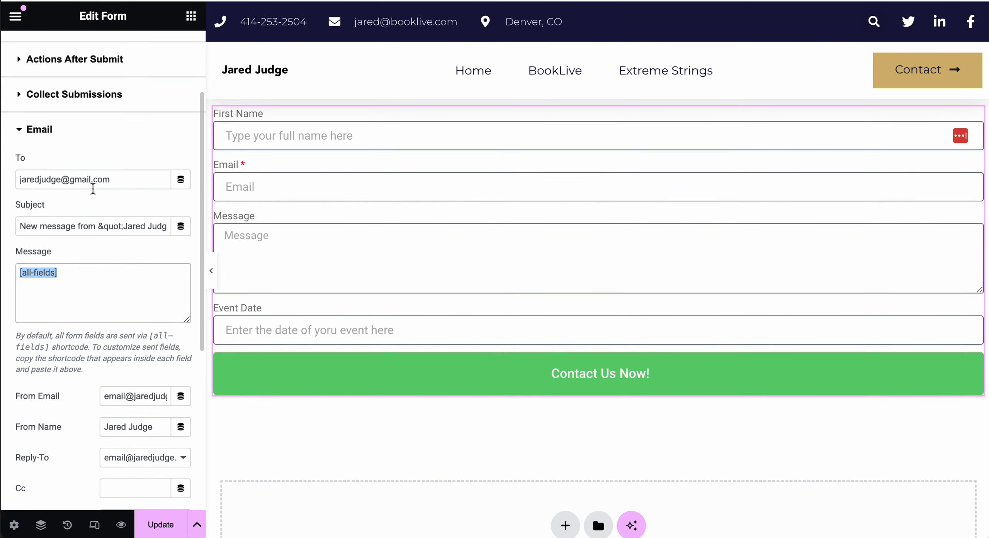
drag(112, 180, 22, 173)
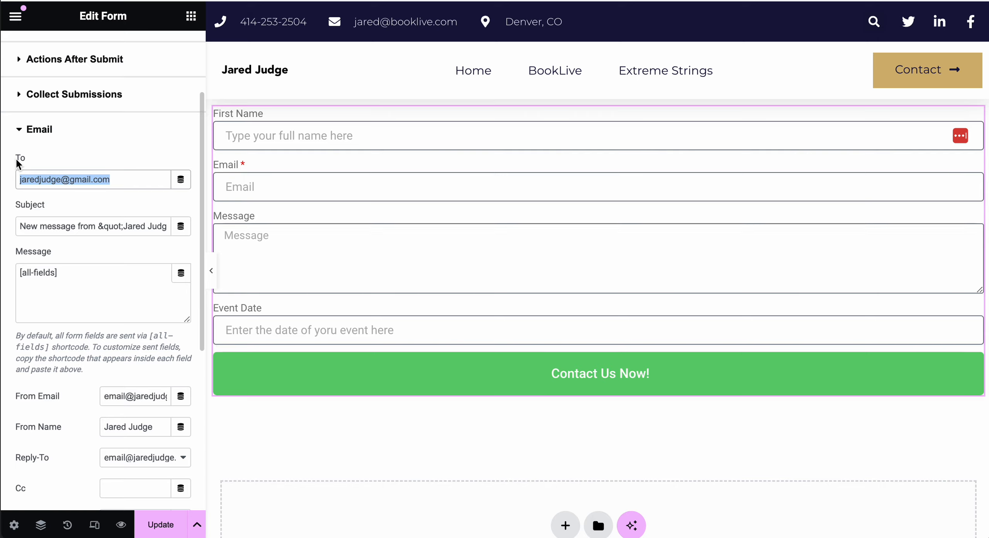
click(24, 131)
Step: Try the form's Custom Messages option to view its success and error messages, and switch it back off
click(28, 317)
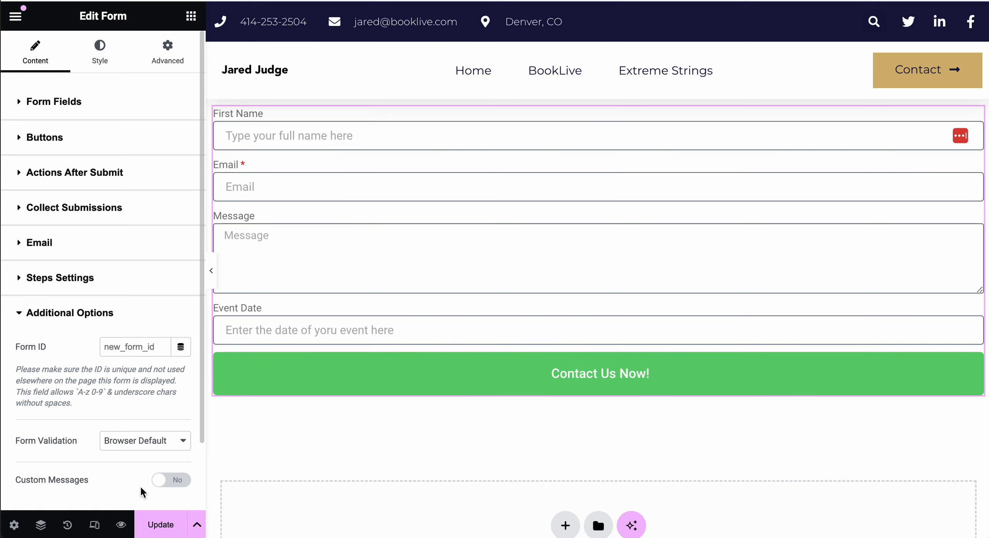
click(172, 482)
scroll(123, 387, down, 3)
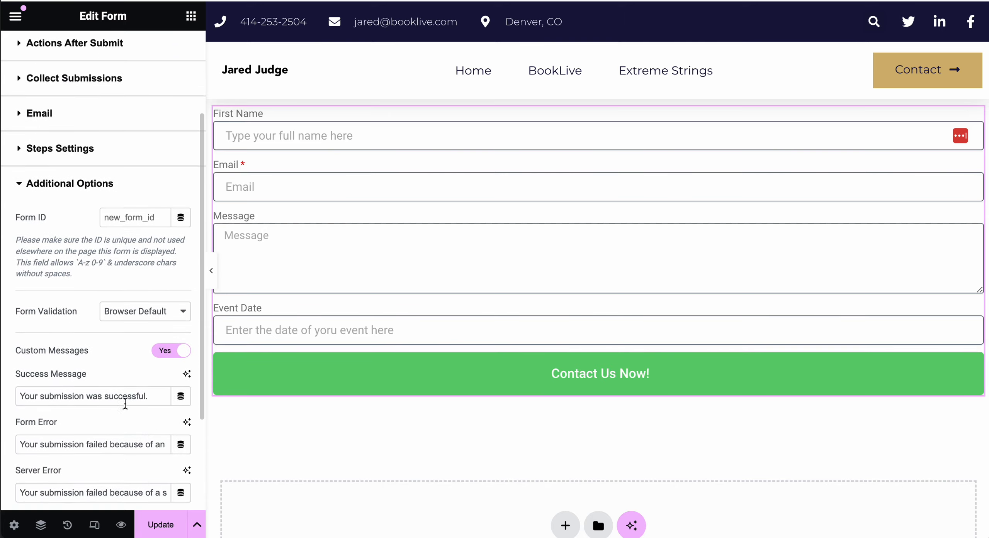
scroll(123, 402, down, 3)
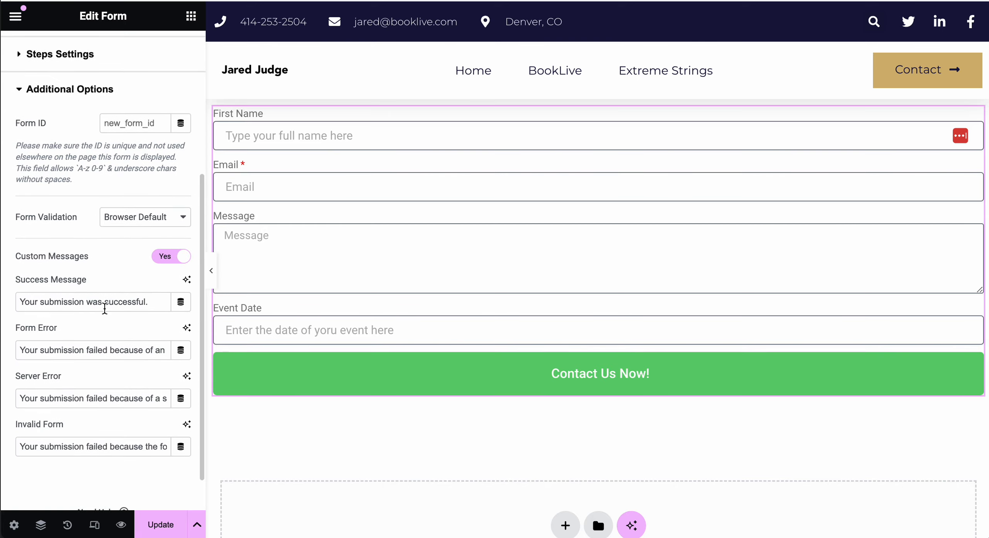
click(171, 256)
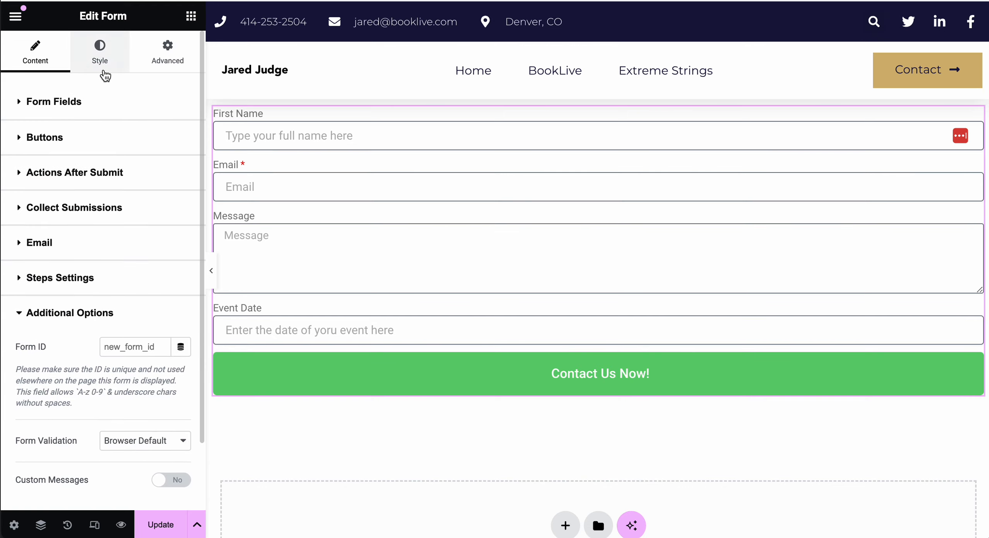
Step: Set the background color of the form's Next & Submit button to pink #FE2874 and update the page
click(103, 60)
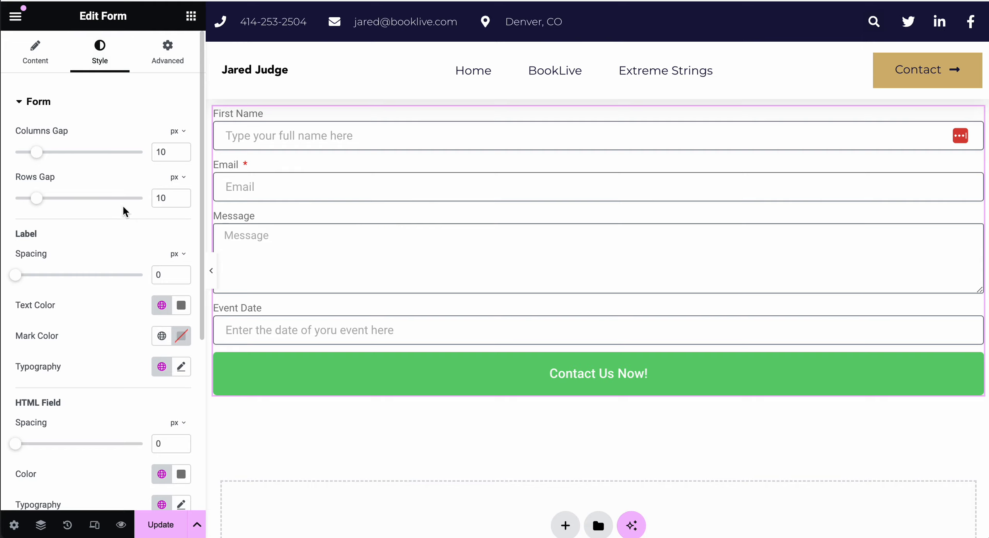
scroll(75, 140, down, 2)
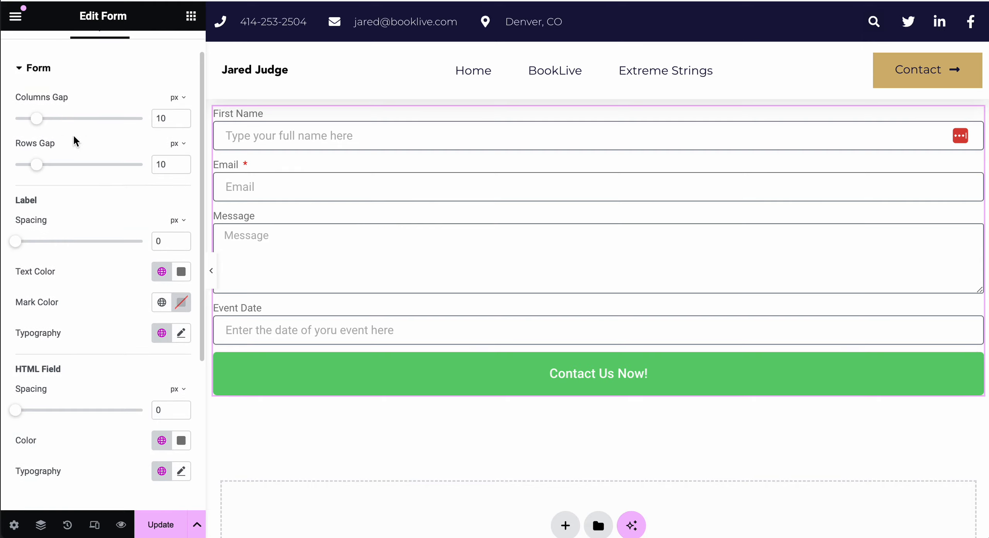
scroll(73, 137, down, 5)
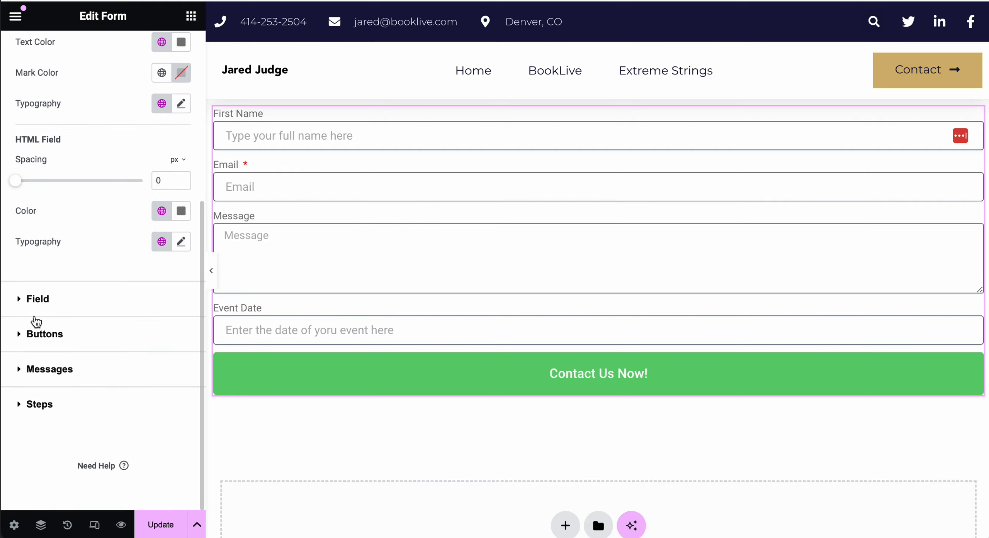
click(30, 334)
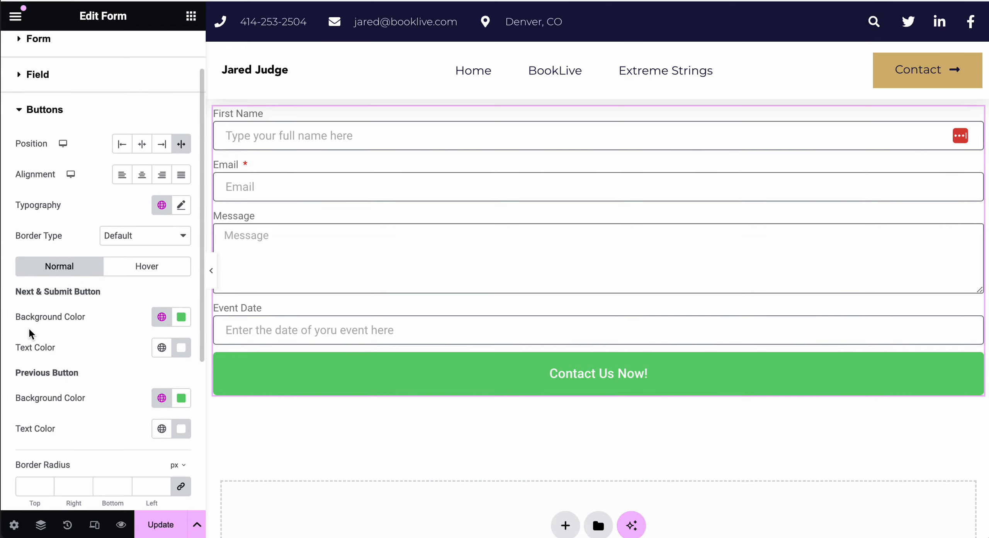
click(181, 317)
drag(195, 247, 260, 247)
drag(238, 168, 238, 127)
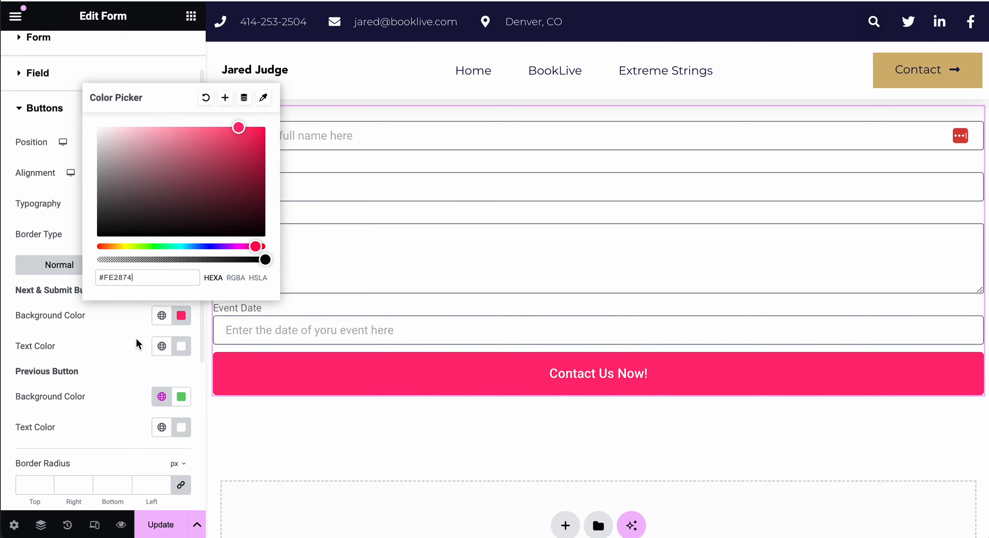
click(124, 333)
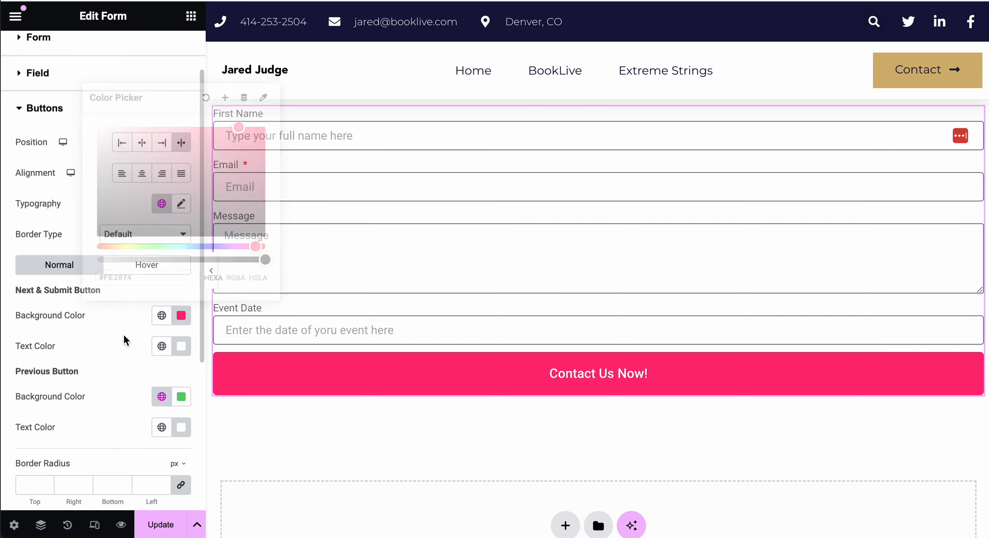
click(160, 527)
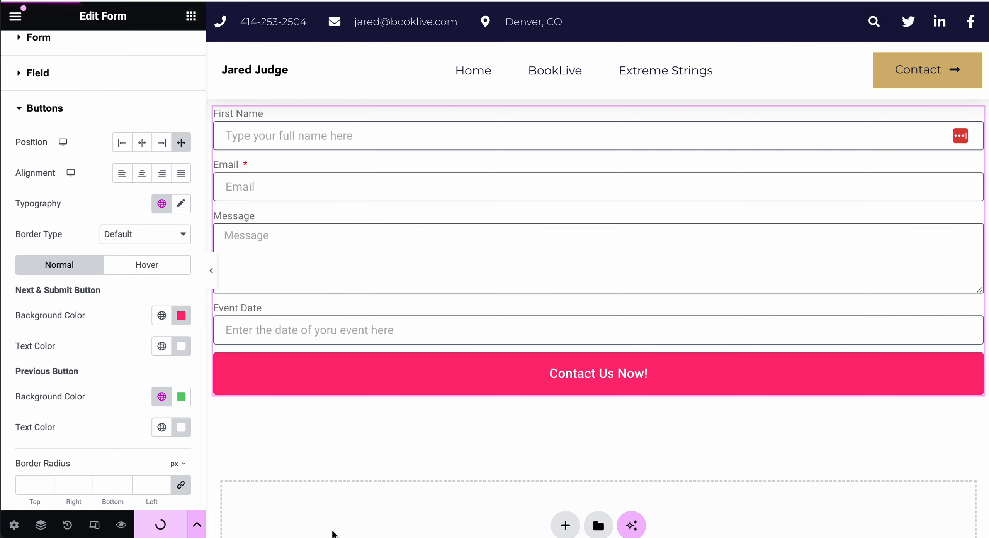